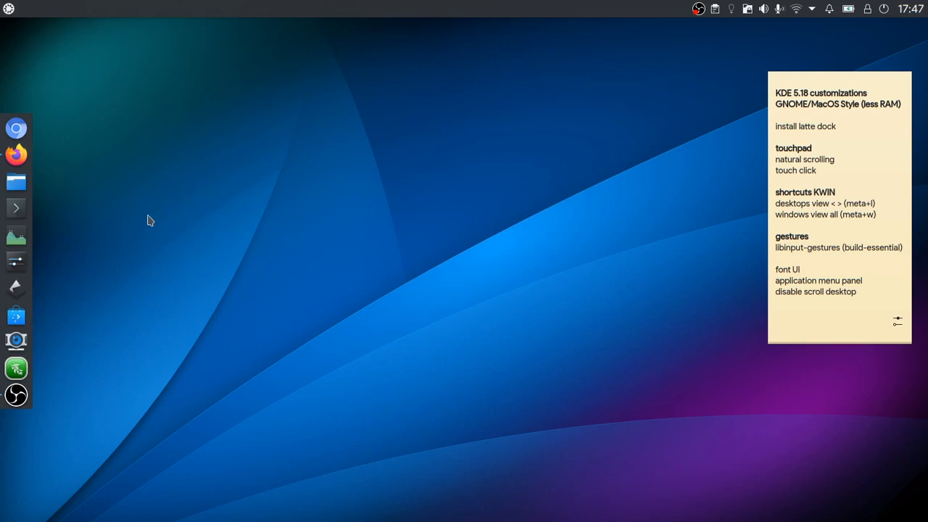
- Open Screenshot_20200323_171636.png from the Pictures folder in the home directory and view it full screen
left_click(16, 183)
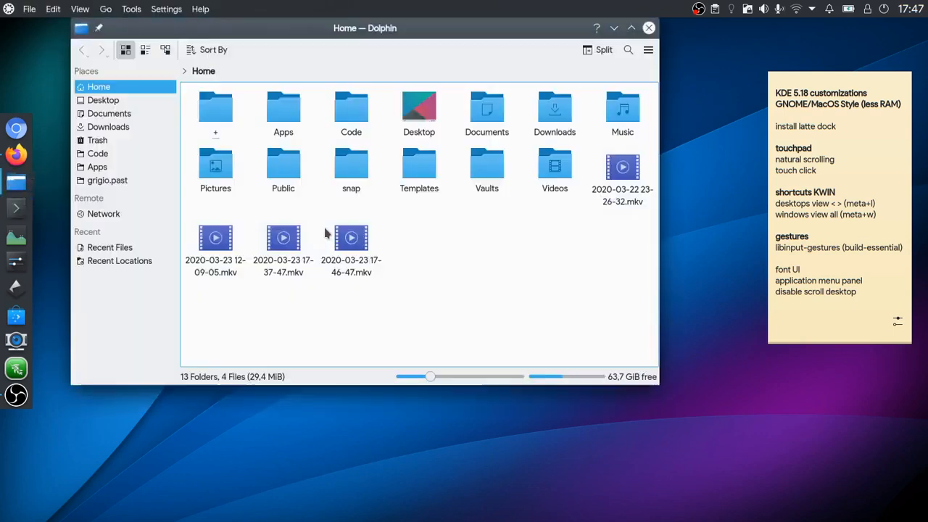
left_click(215, 165)
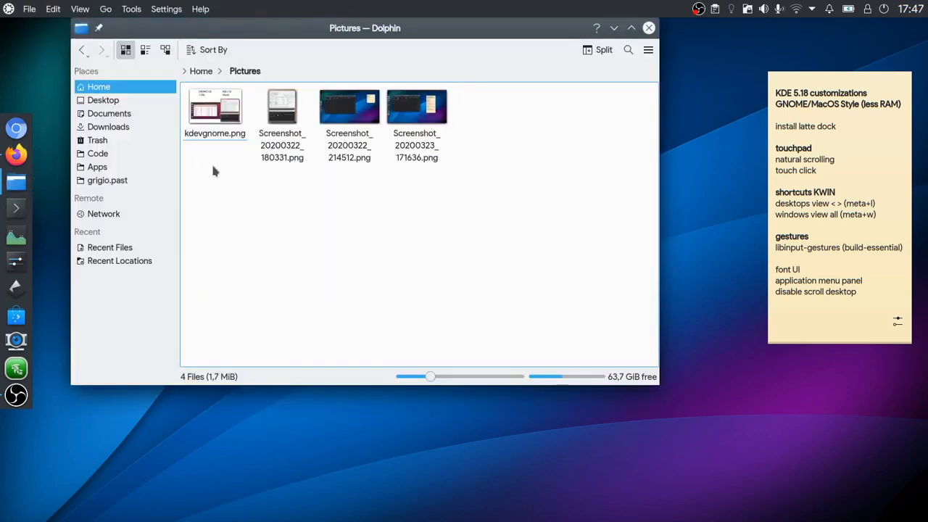
left_click(437, 111)
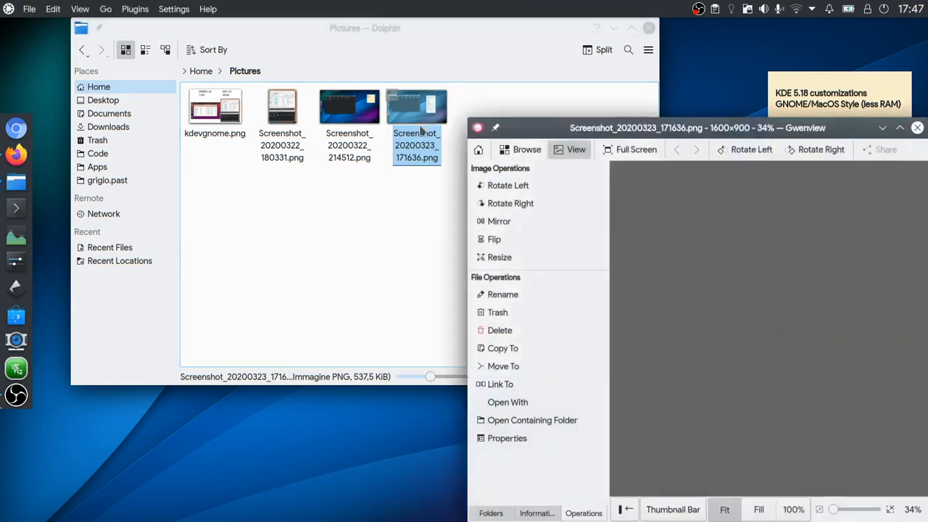
double_click(703, 300)
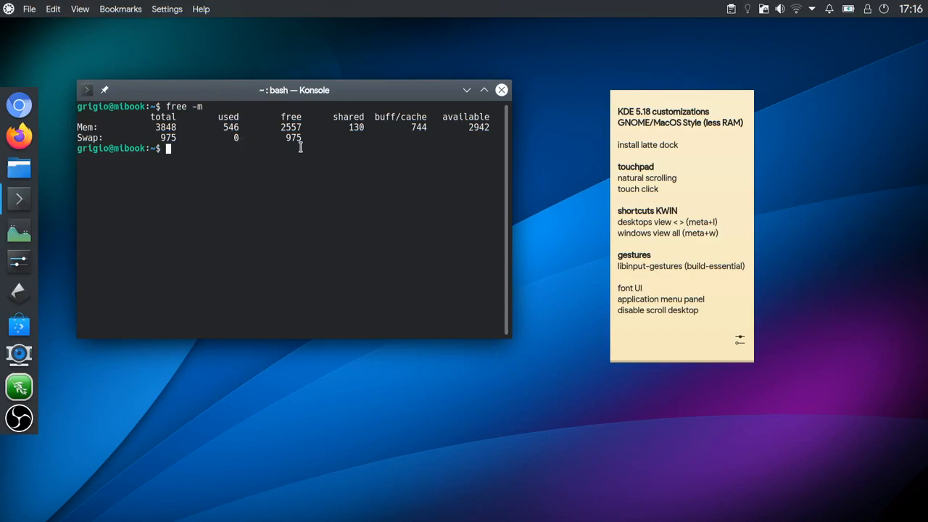
- Leave the full-screen image view and close the image viewer, returning to the Pictures folder
key("Escape")
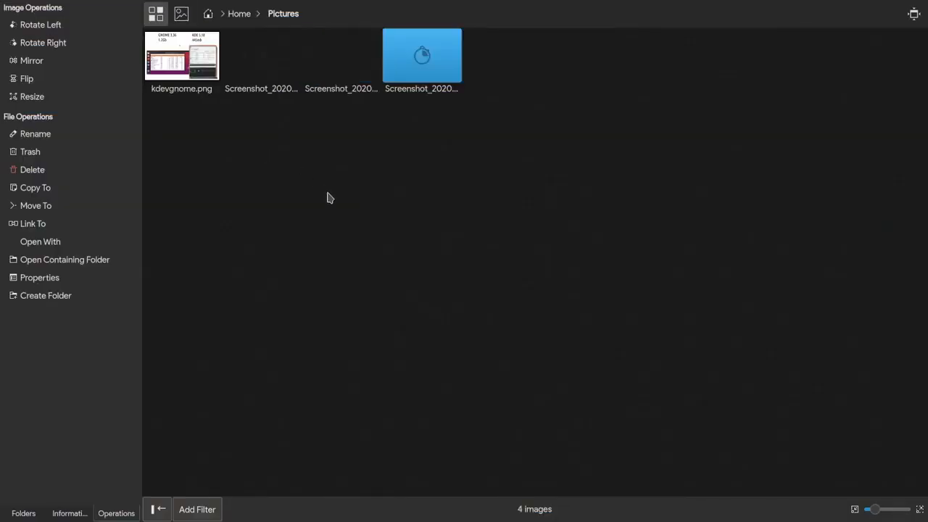
left_click(912, 13)
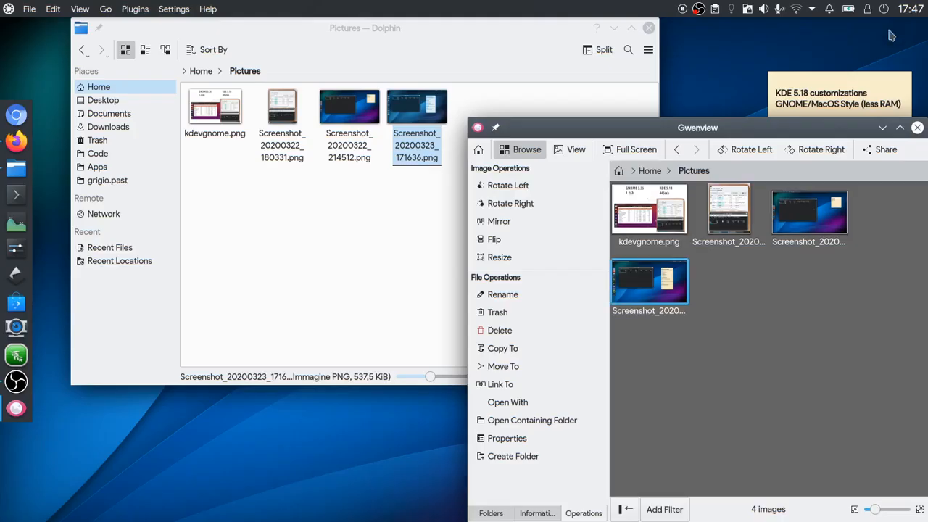
left_click_drag(732, 136, 413, 101)
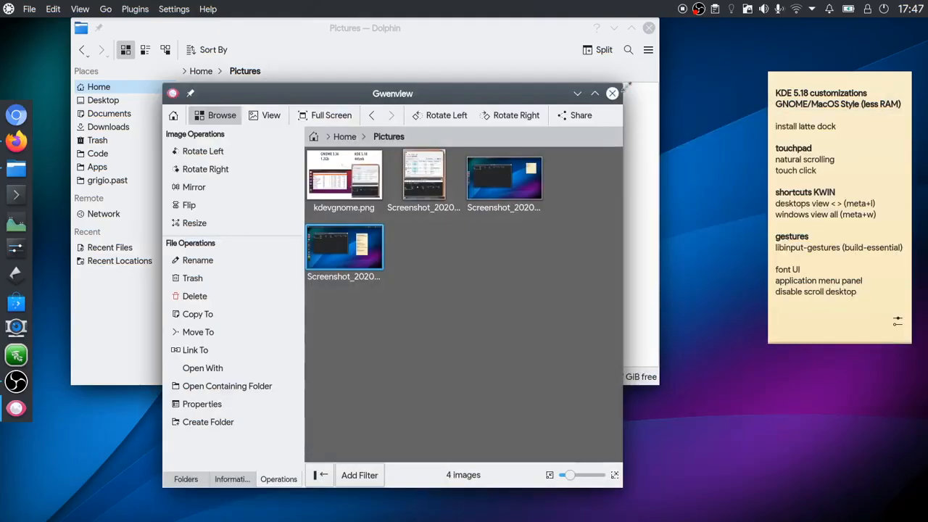
left_click(603, 93)
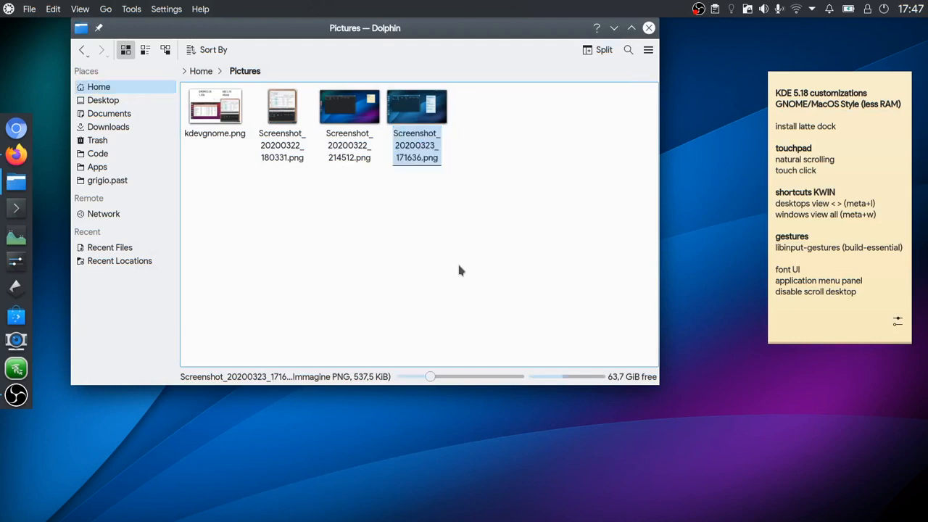
- Use the overview of all windows to switch to Firefox and back to the Pictures folder window
key("super+w")
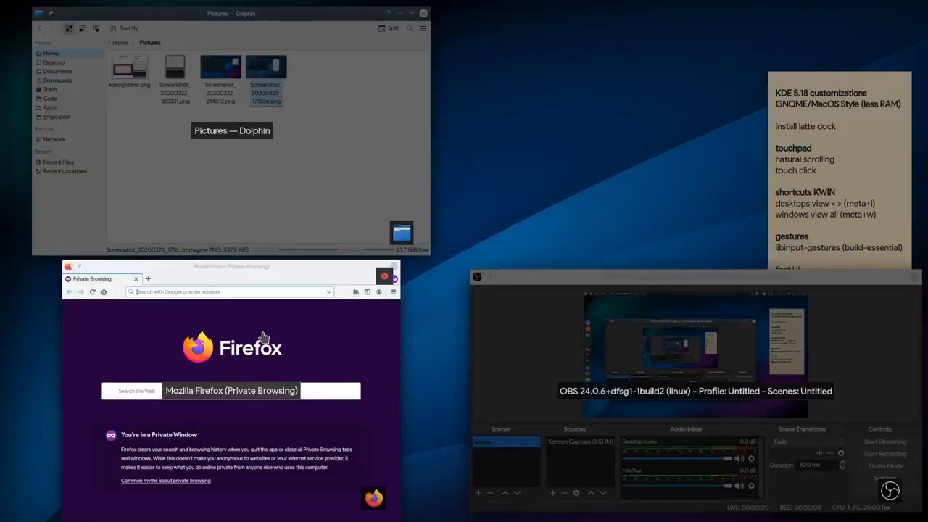
left_click(263, 337)
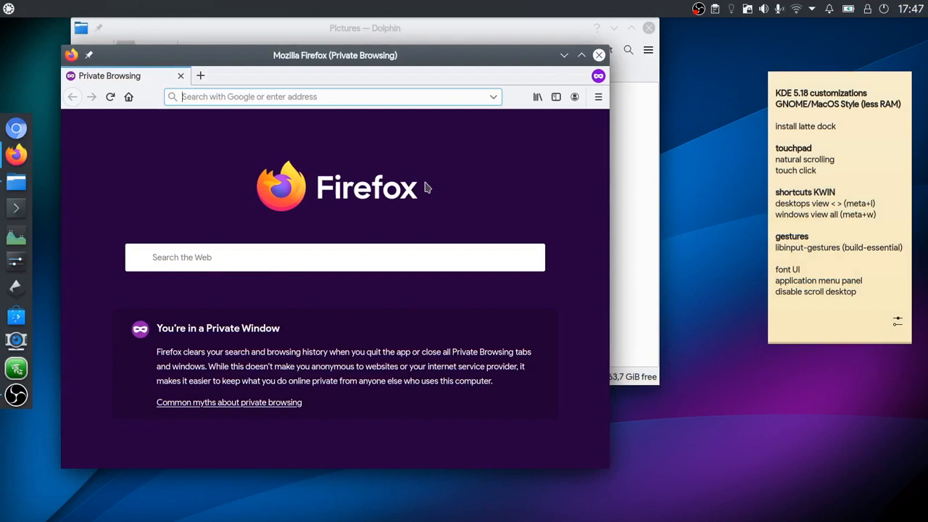
key("super+w")
left_click(330, 118)
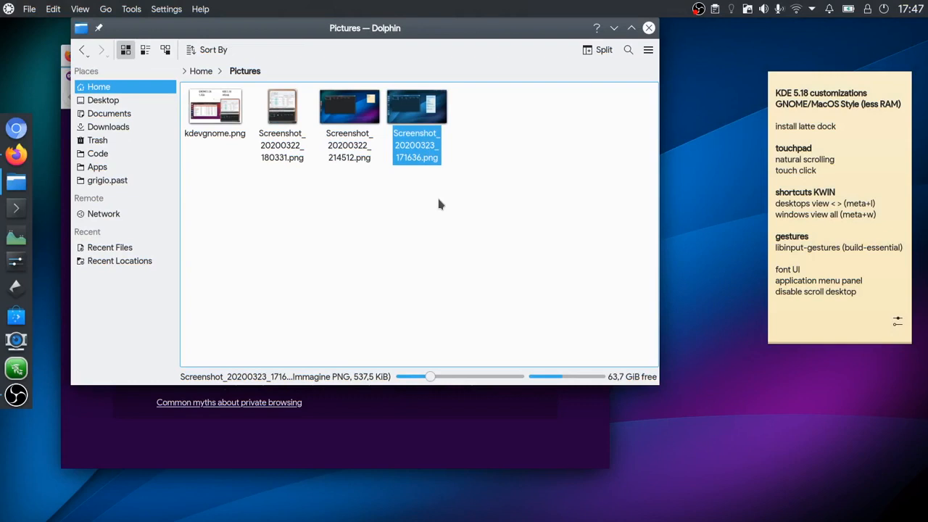
- Deselect the screenshot file, switch to the next virtual desktop and return to the first one
left_click(440, 247)
key("ctrl+super+Right")
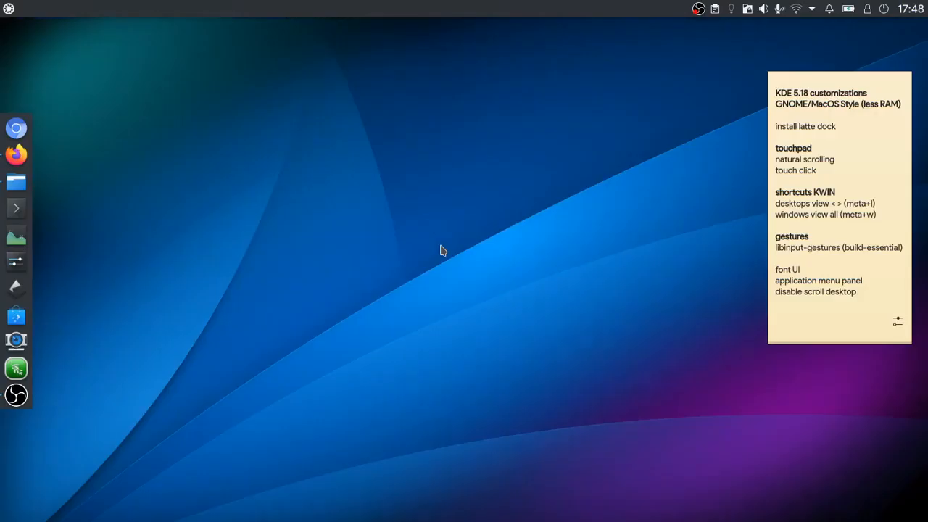
key("ctrl+super+Left")
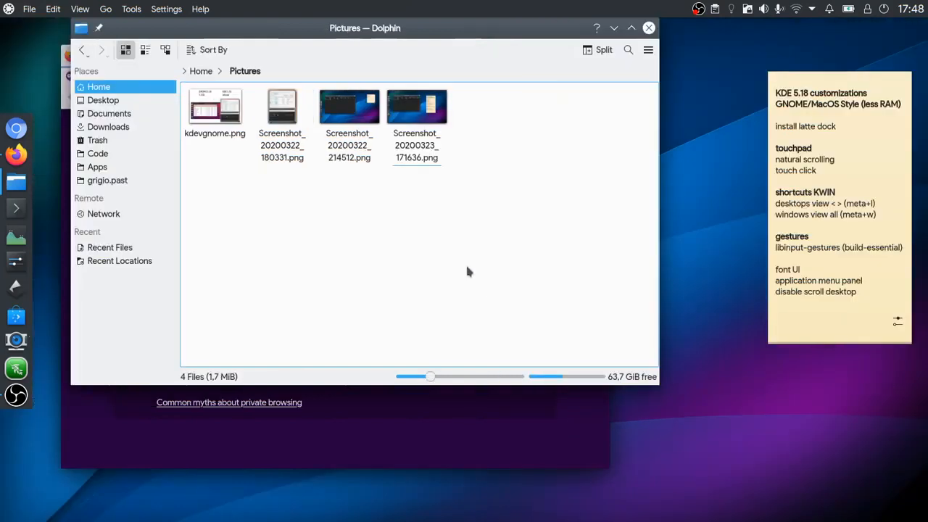
- Move the Firefox window to the second virtual desktop in the desktop grid and switch to that desktop
key("super+w")
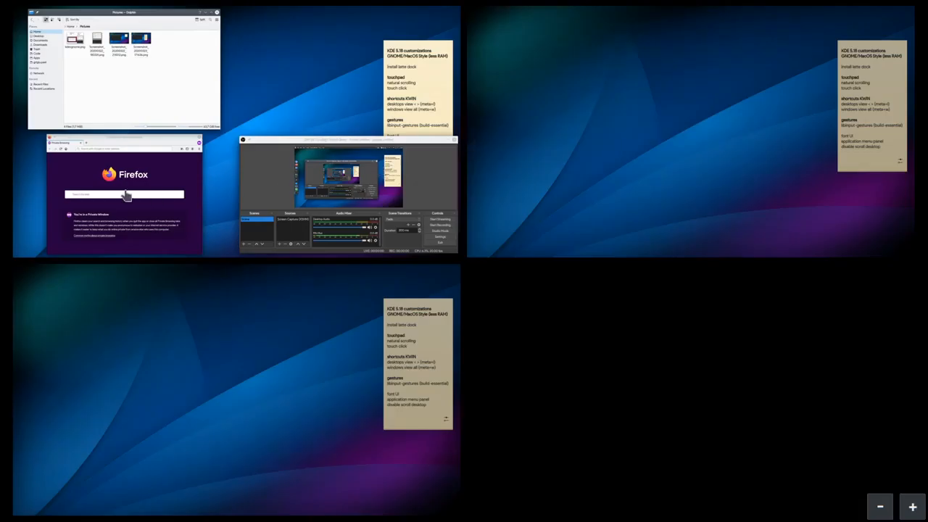
left_click_drag(131, 194, 673, 132)
left_click(673, 132)
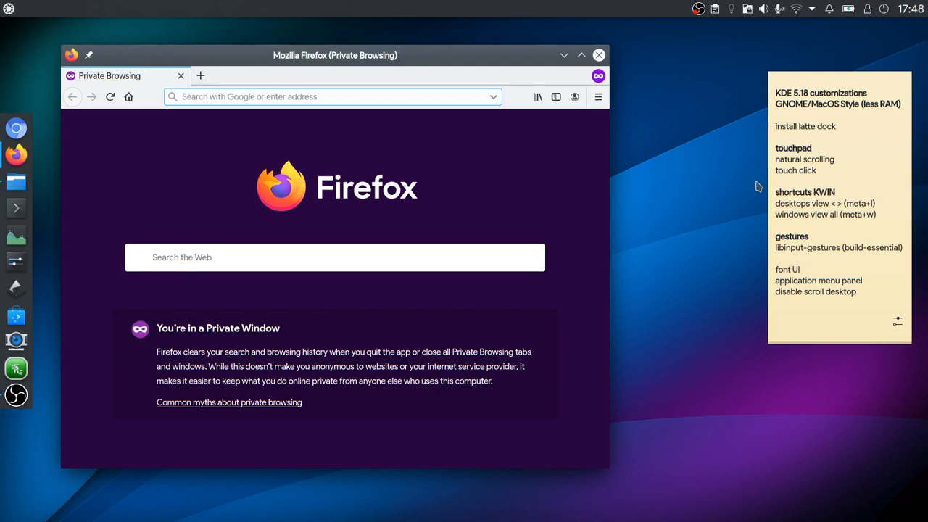
- Search the Discover software center for "latte" and open the details page of the Latte dock
left_click(16, 316)
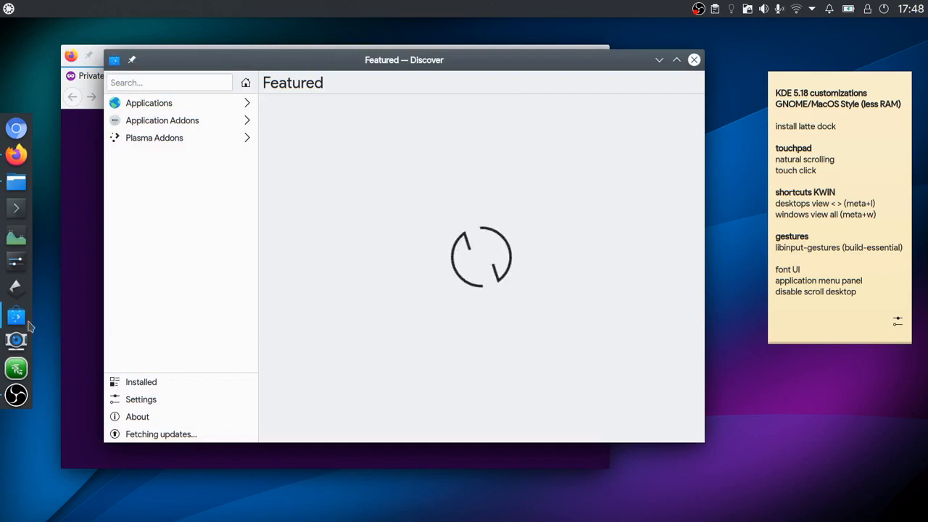
left_click(182, 82)
type("latte")
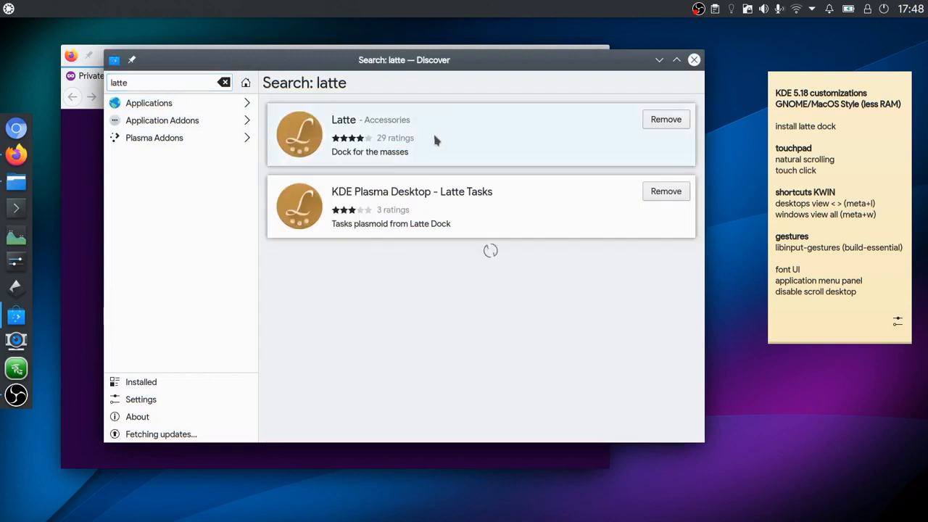
left_click(433, 141)
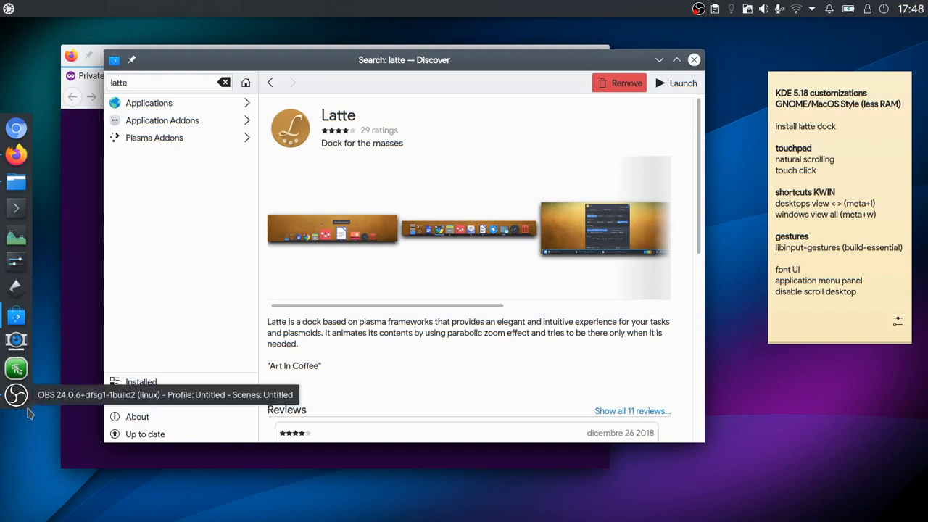
- Open the Latte dock's settings, review its location, alignment and visibility options, and close them
right_click(27, 408)
left_click(81, 398)
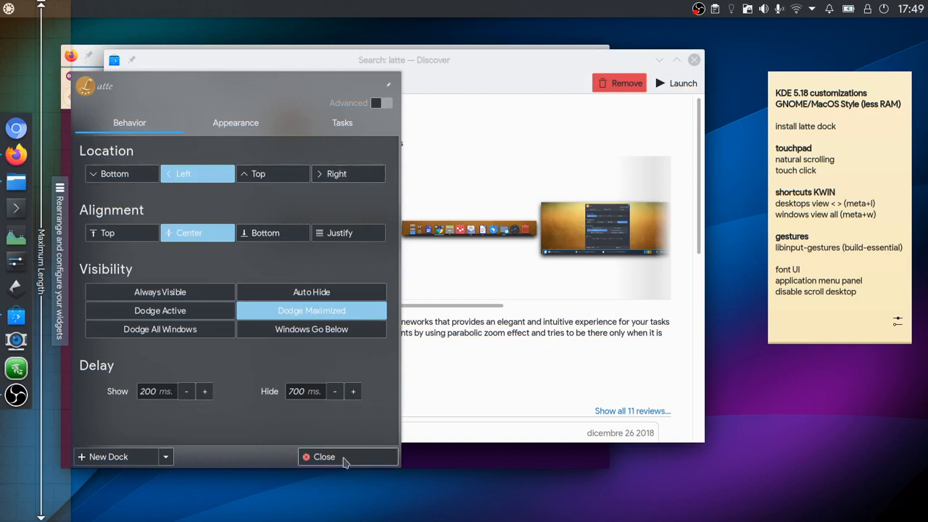
left_click(341, 456)
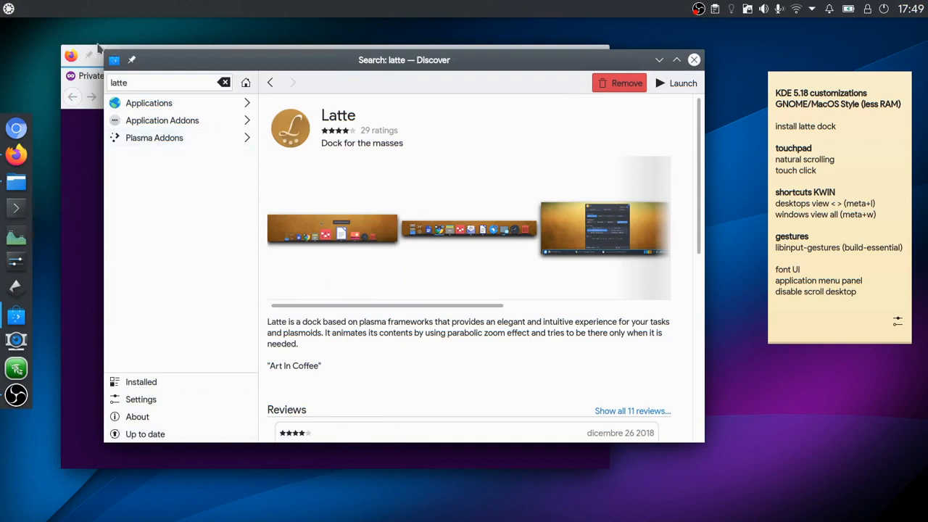
- Maximize the Firefox window to check how the dock dodges maximized windows, and restore its size
left_click(97, 45)
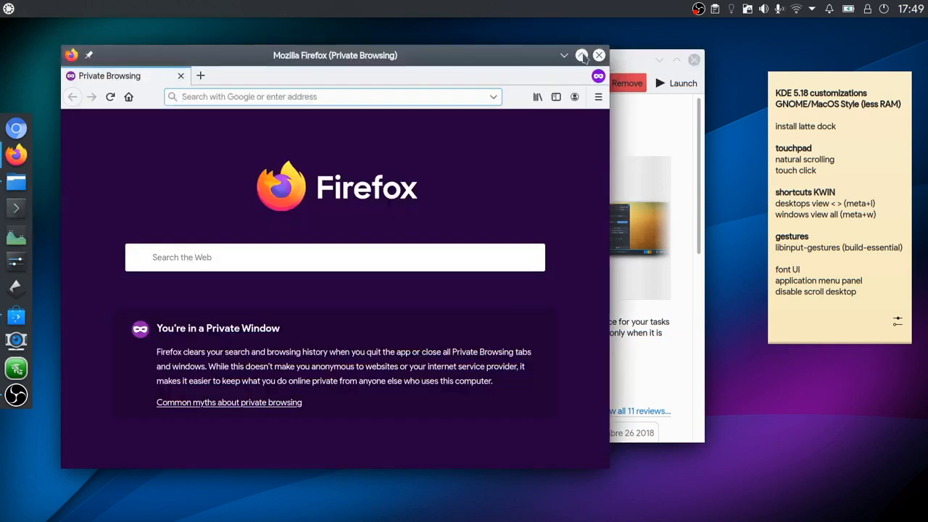
left_click(583, 56)
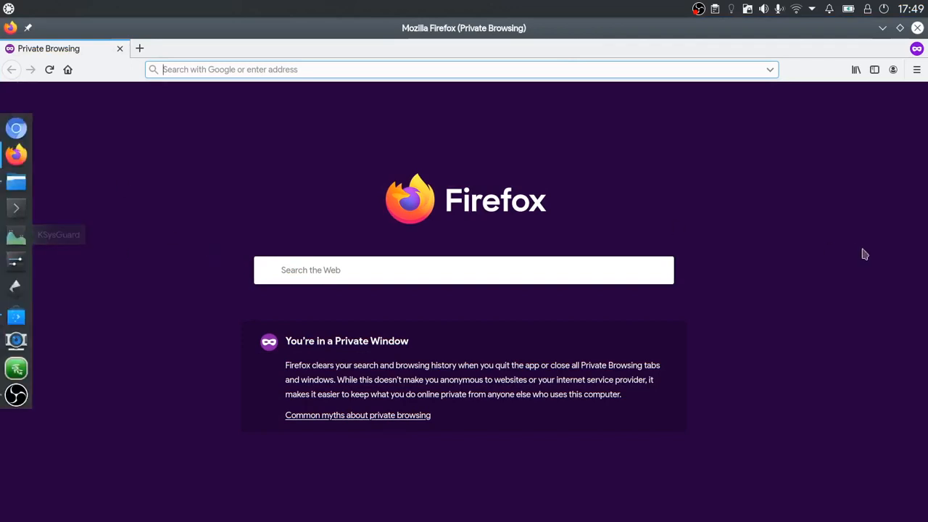
left_click(899, 27)
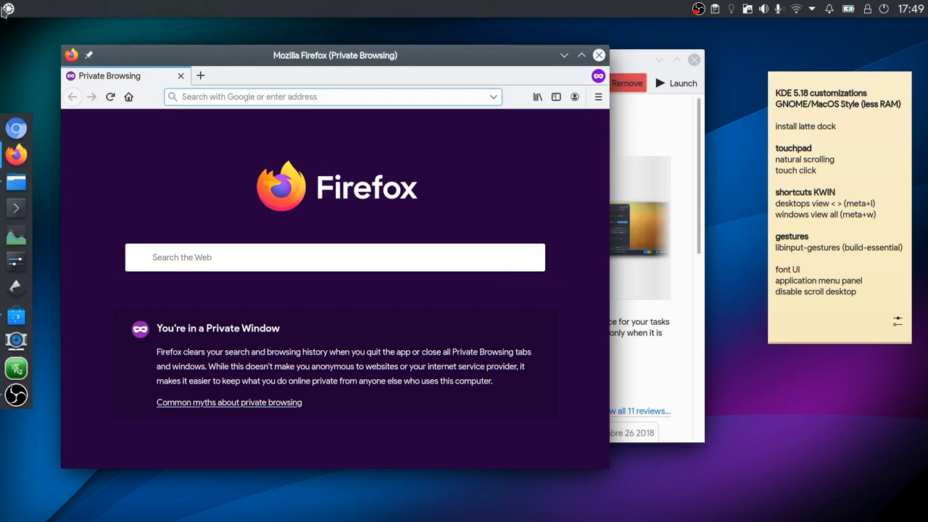
left_click(8, 9)
left_click(95, 50)
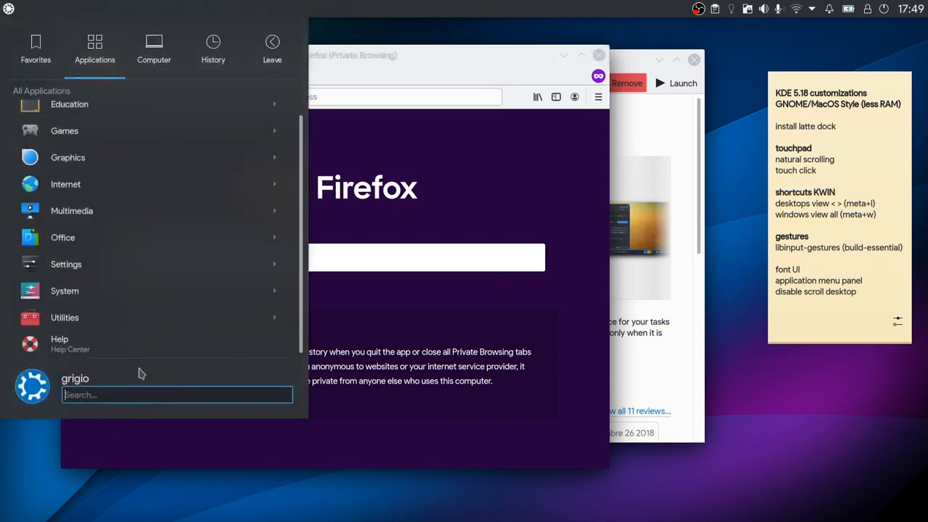
type("se")
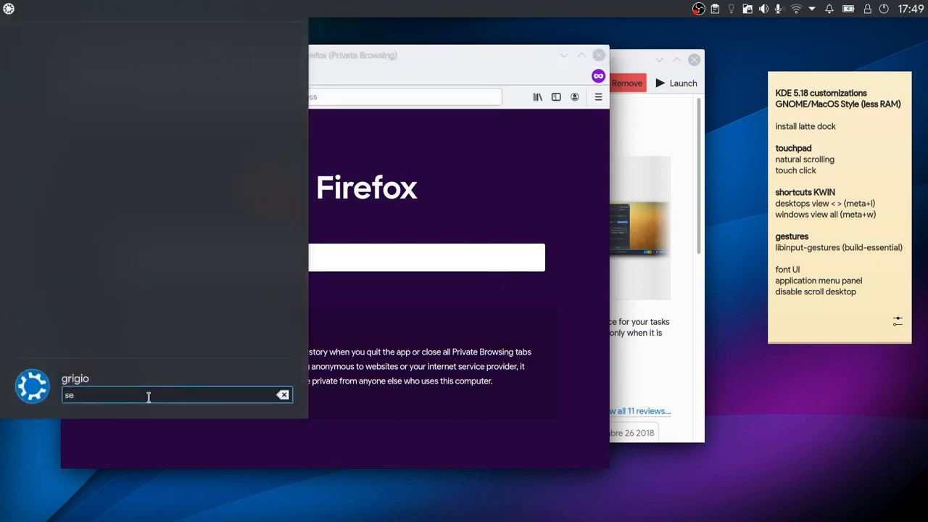
type("tt")
scroll(188, 133, "down", 1)
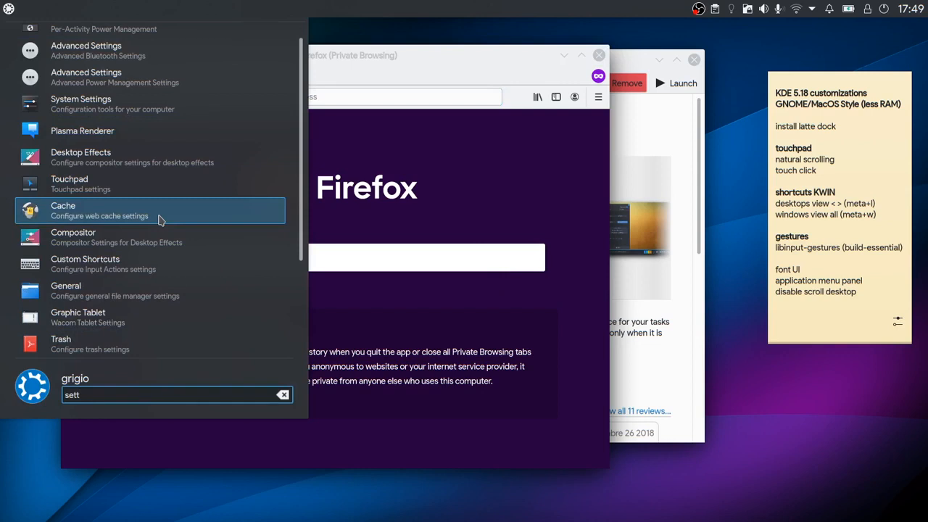
scroll(160, 220, "up", 1)
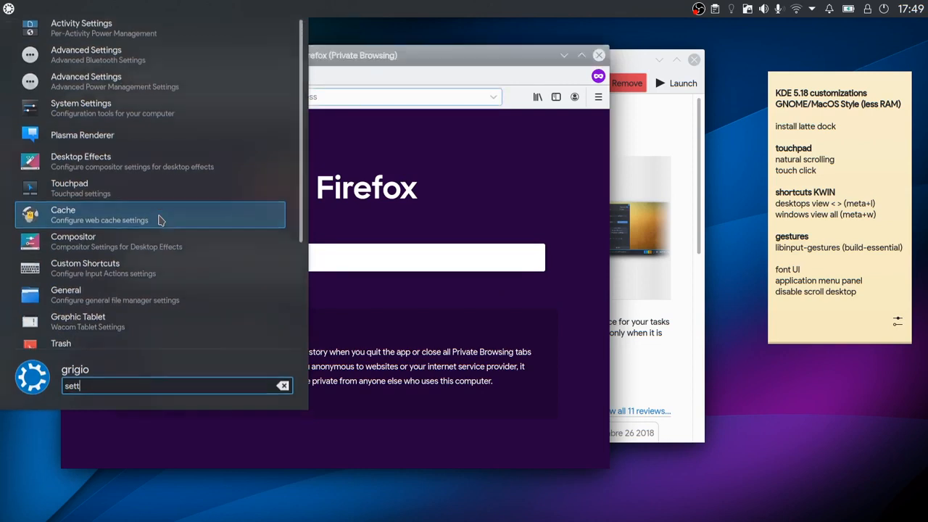
key("Escape")
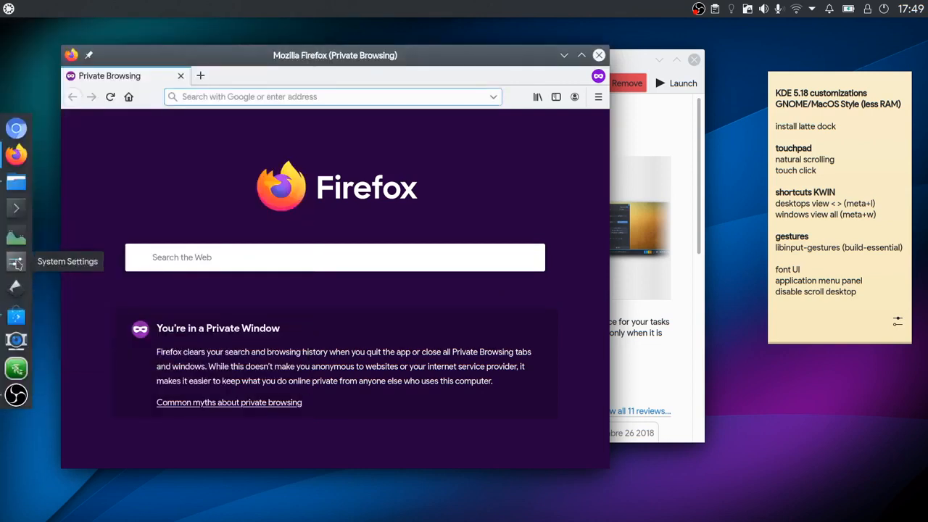
- Open System Settings, search it for "tou" and show the Touchpad settings
left_click(16, 262)
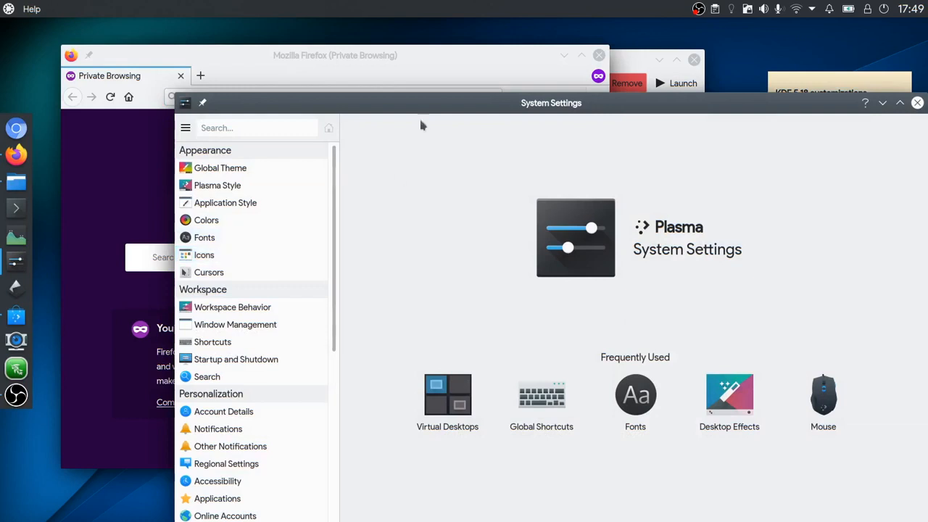
left_click_drag(436, 109, 363, 65)
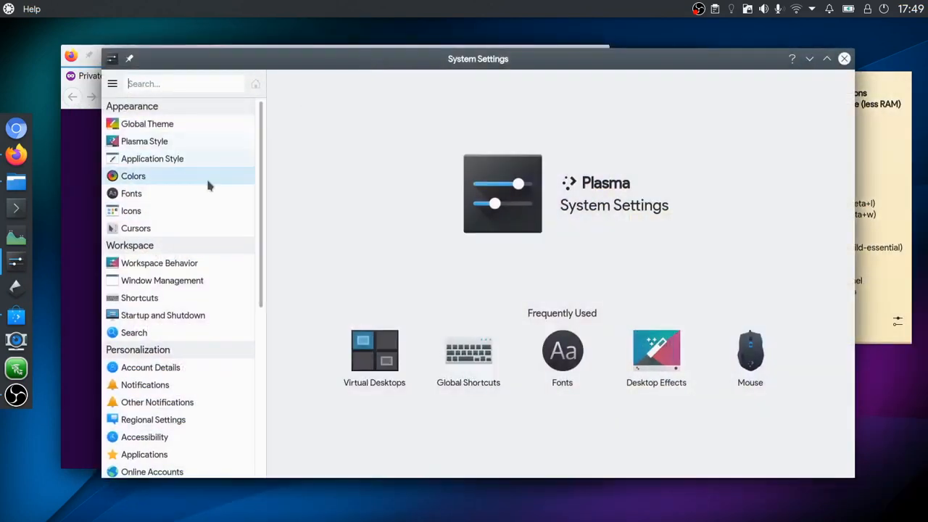
type("tou")
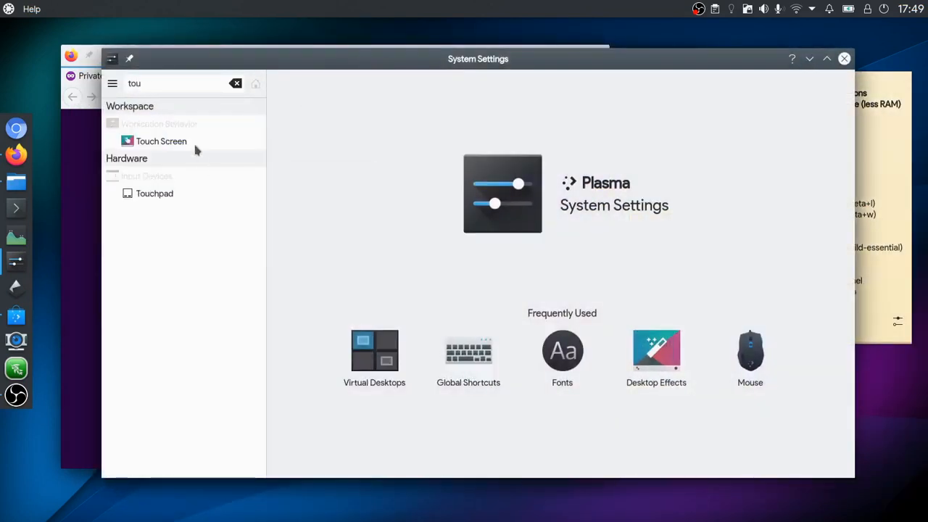
left_click(177, 192)
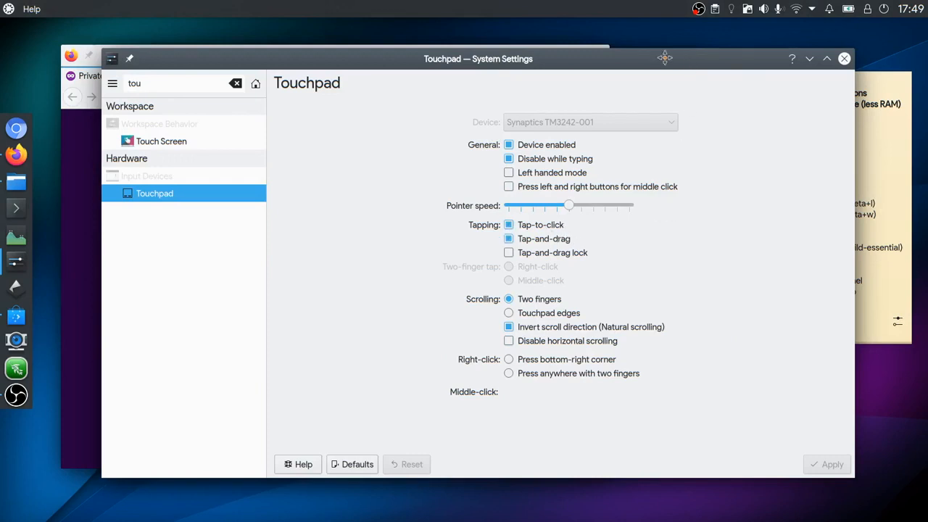
- Close the Touchpad settings window and highlight the word "scrolling" under touchpad in the sticky note
left_click_drag(662, 56, 632, 50)
left_click(869, 145)
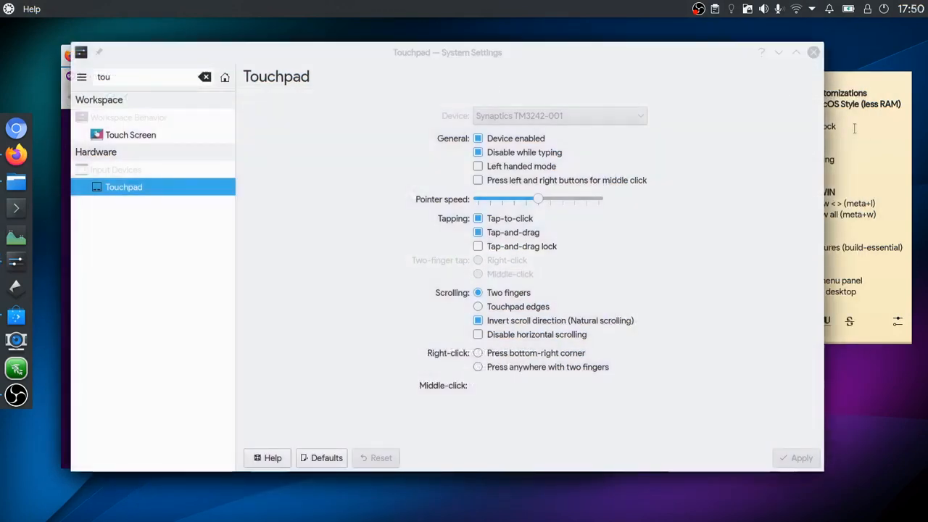
left_click(813, 54)
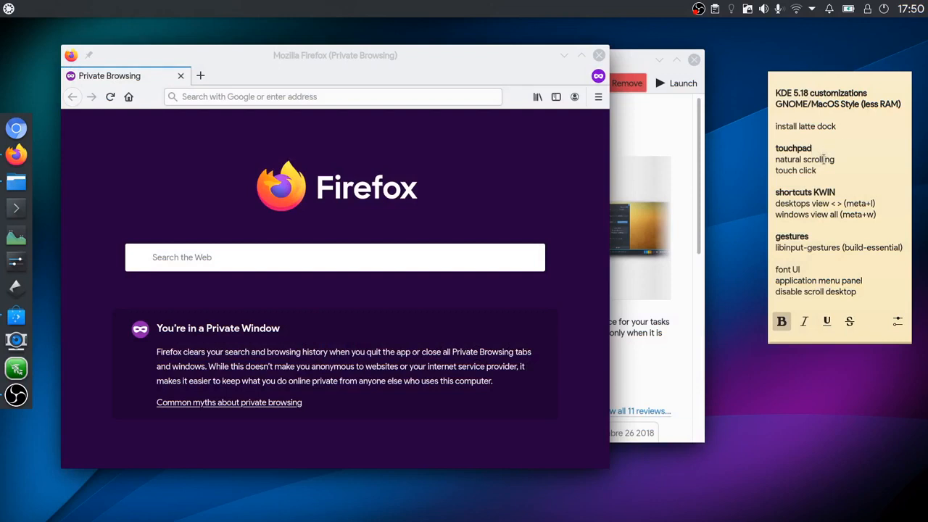
double_click(823, 158)
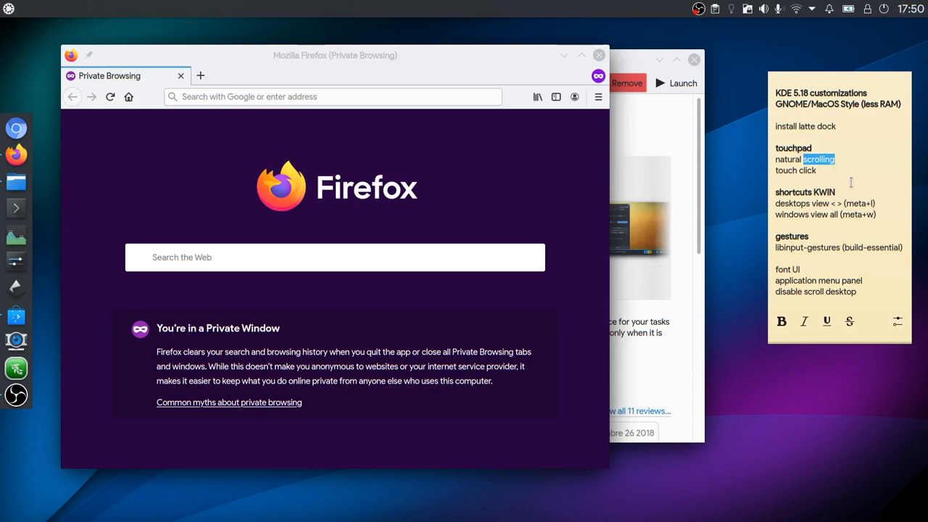
- Search the system for "sho", open the Global Shortcuts settings, and reposition and enlarge their window
left_click(842, 178)
key("alt+space")
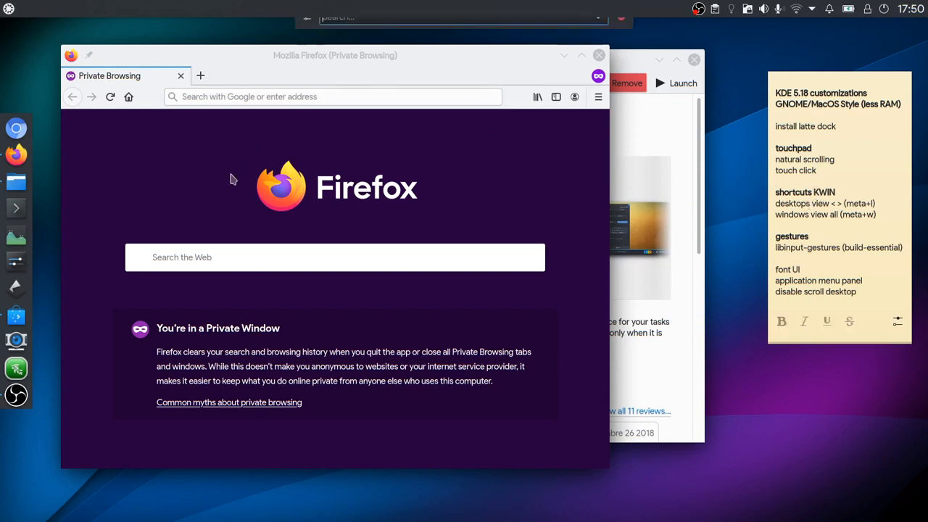
type("sh")
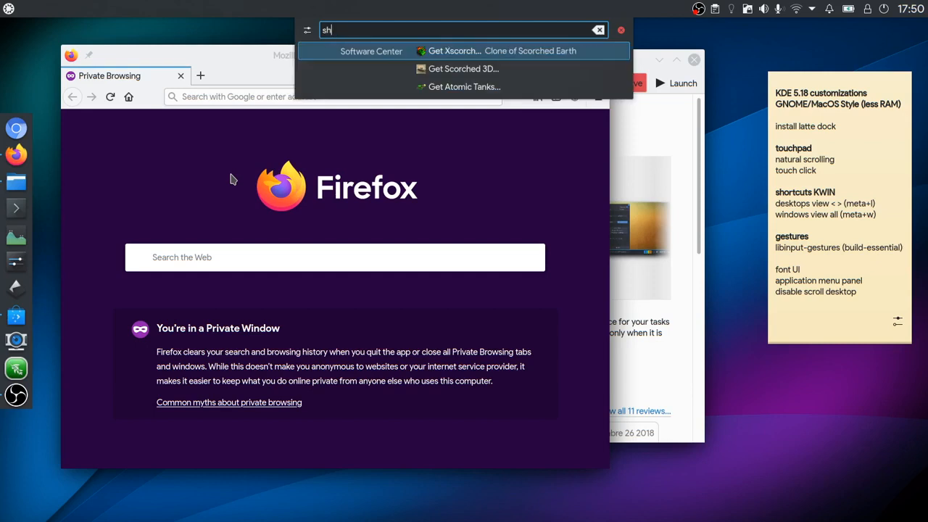
type("o")
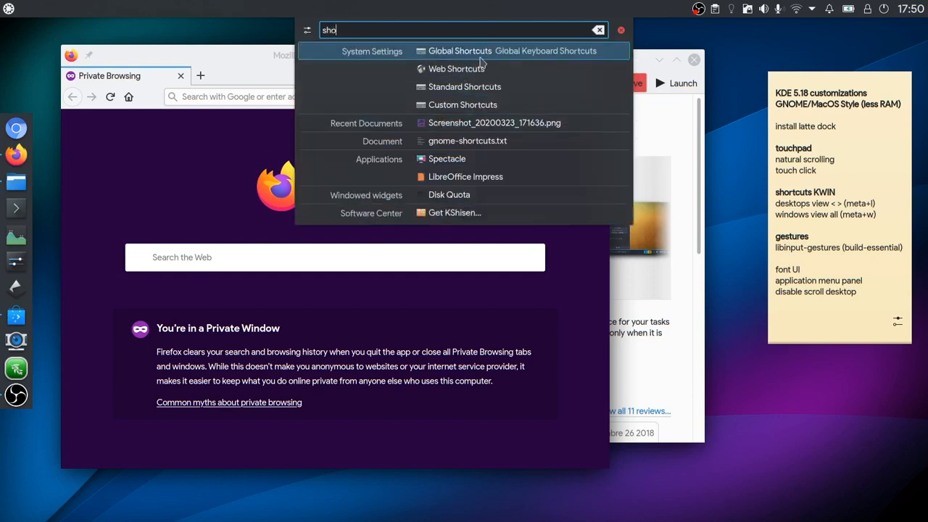
left_click(481, 53)
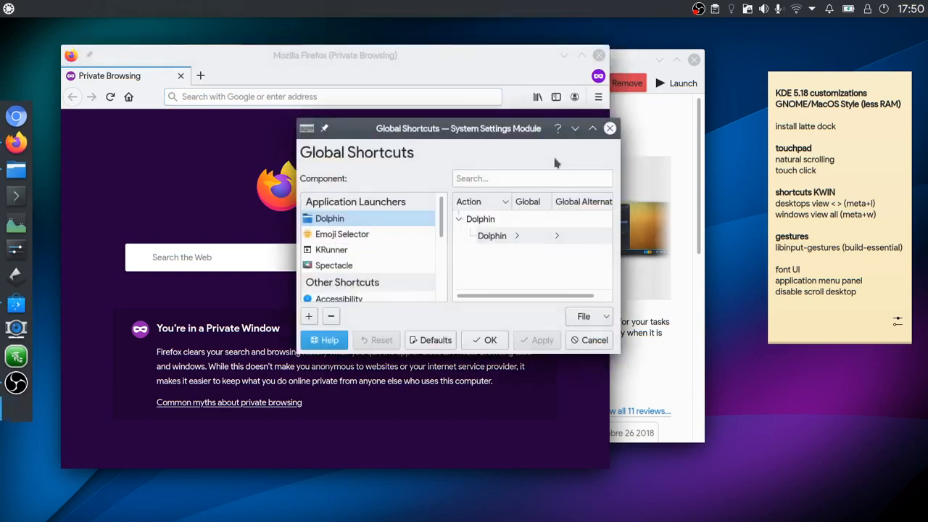
left_click_drag(498, 129, 342, 80)
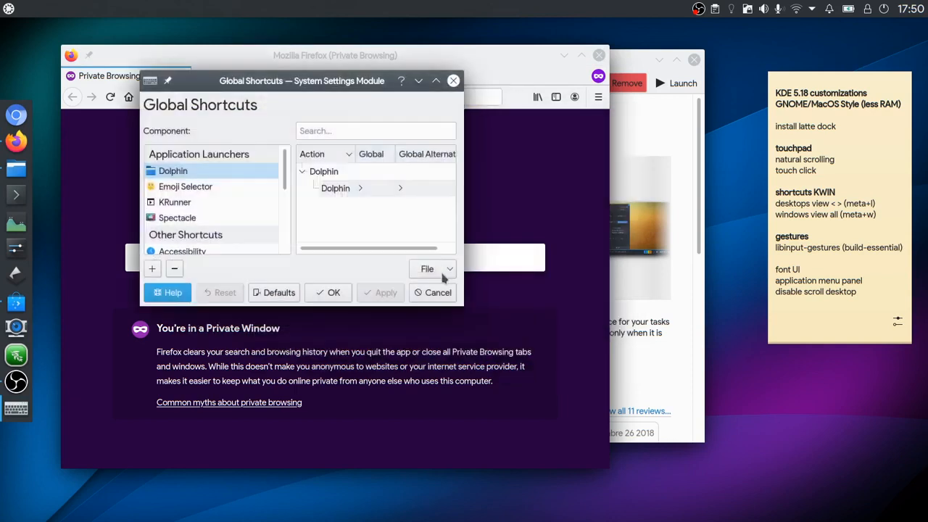
left_click_drag(464, 305, 704, 418)
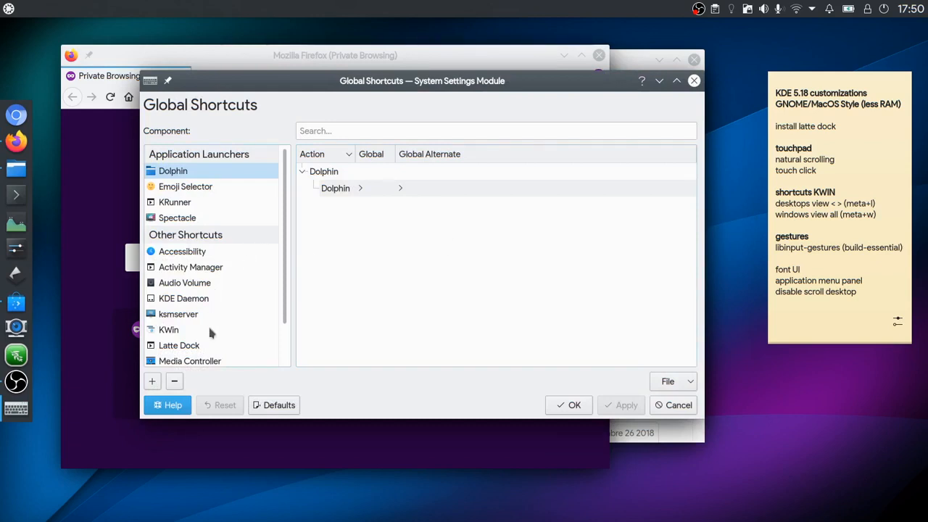
- Filter the KWin shortcuts by "meta+w", try the present-windows view on and off, and expand that shortcut's binding options
left_click(178, 332)
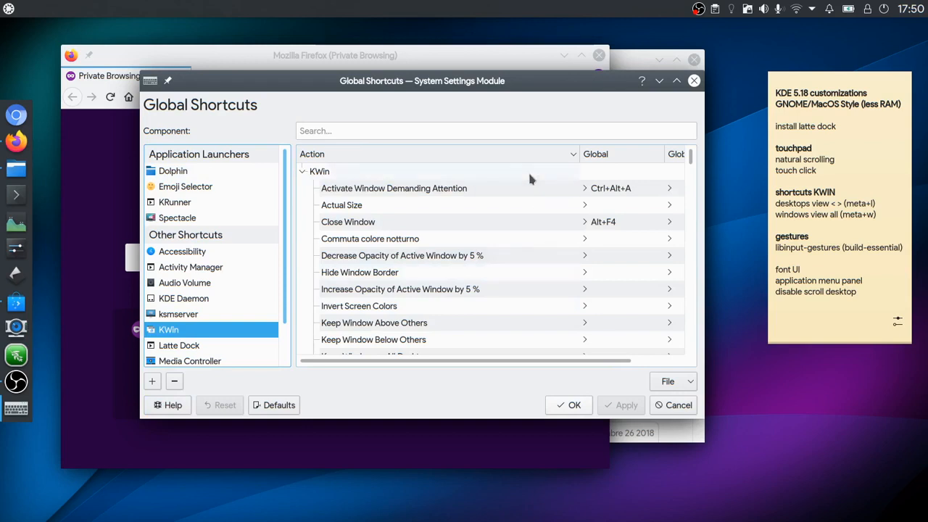
left_click(487, 131)
type("meta")
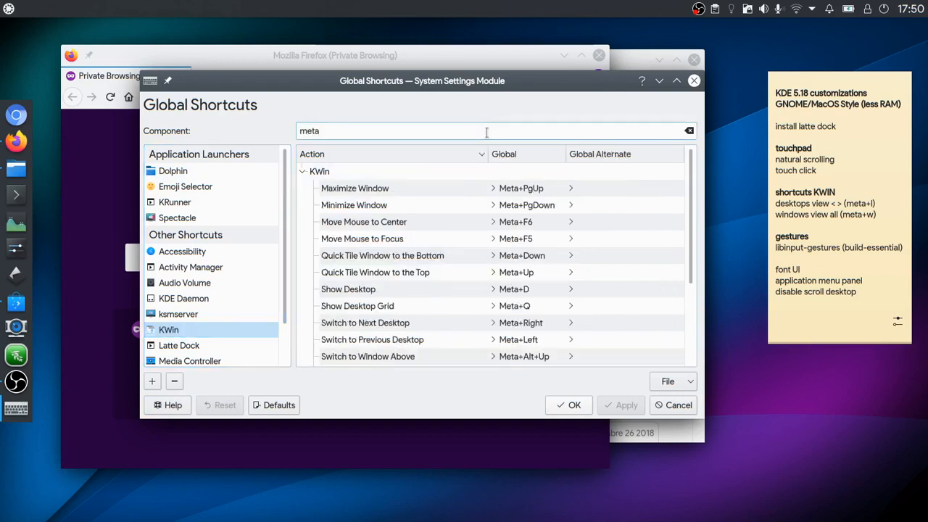
type("+w")
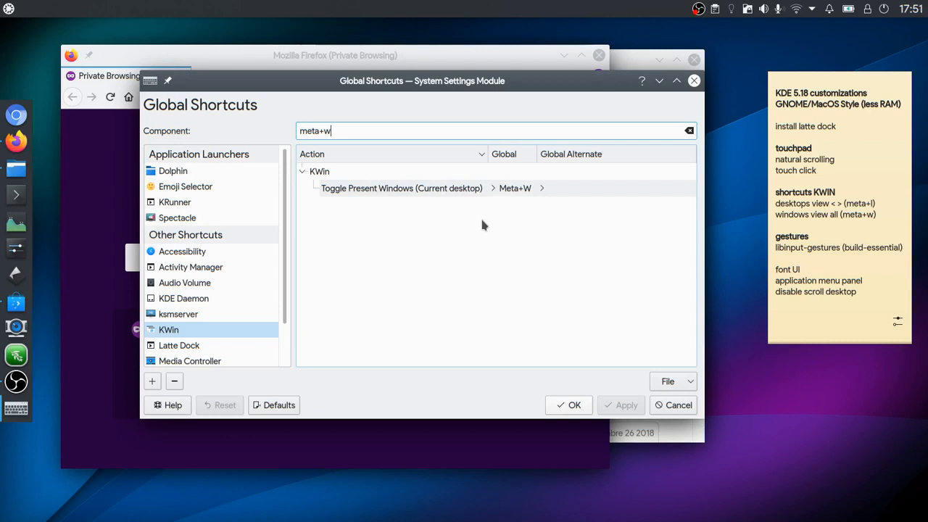
key("super+w")
key("super+w")
left_click(514, 190)
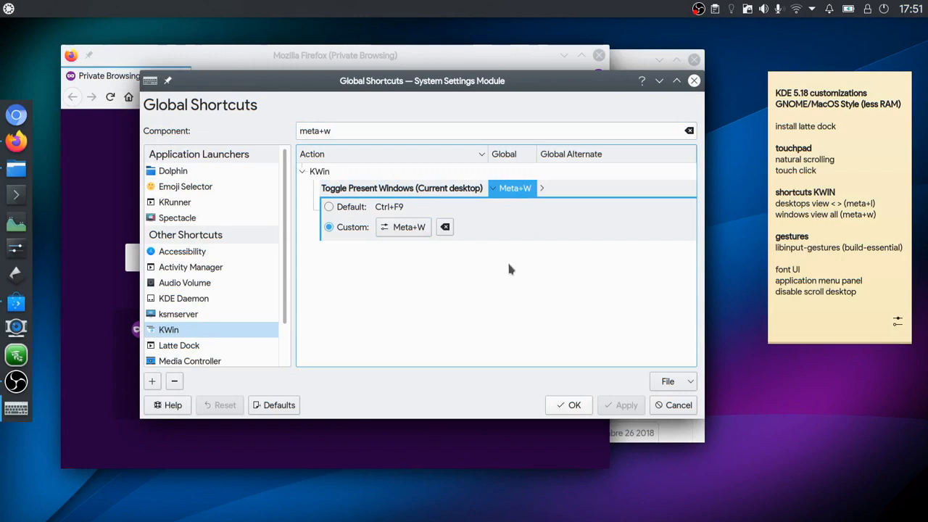
- Filter the KWin shortcuts by "meta+l" and "meta+r", test switching to the next desktop and back, and close Global Shortcuts
left_click(399, 135)
key("BackSpace")
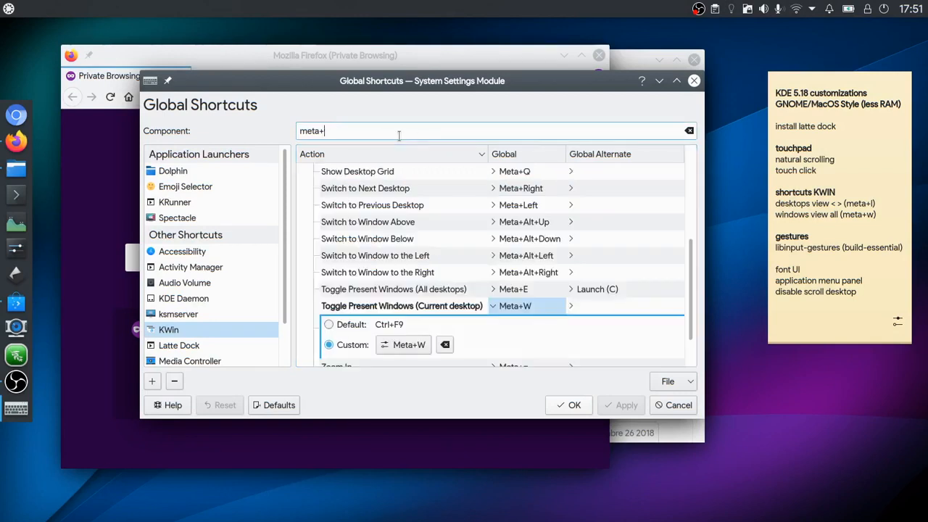
type("l")
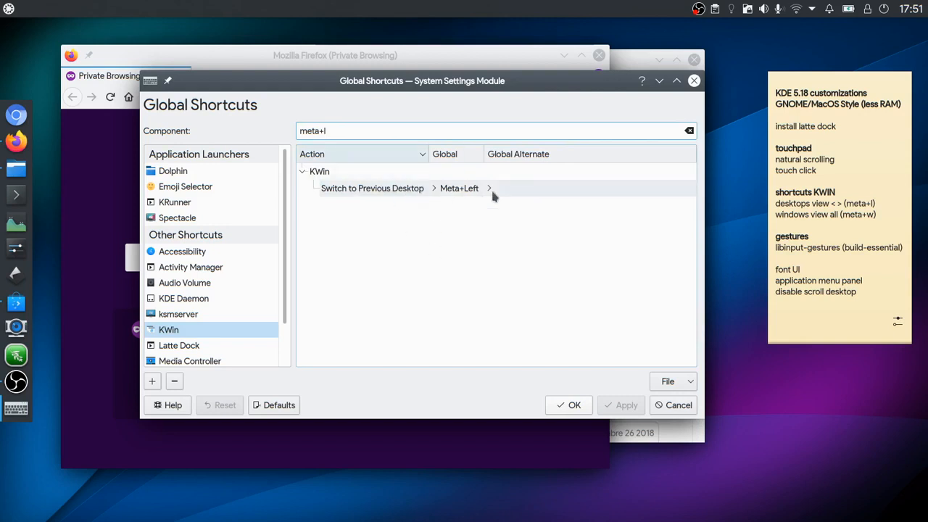
key("BackSpace")
type("r")
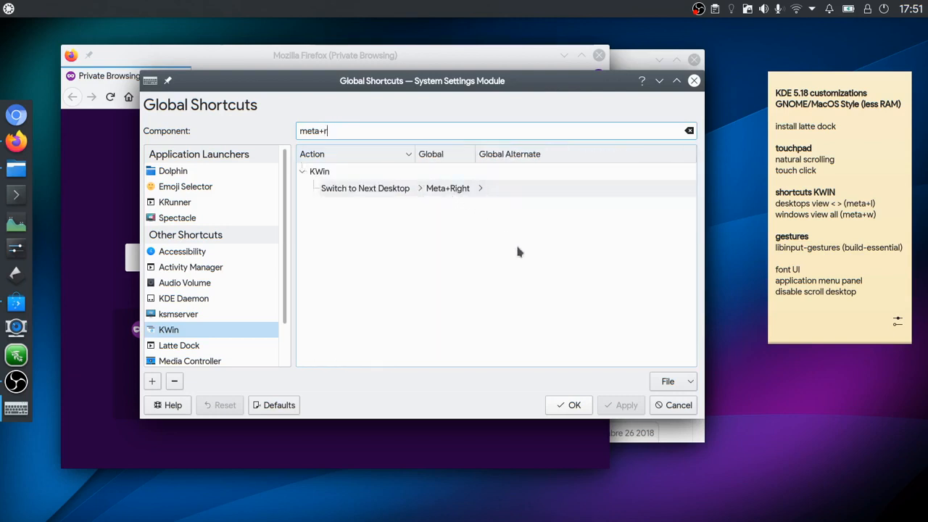
key("super+Right")
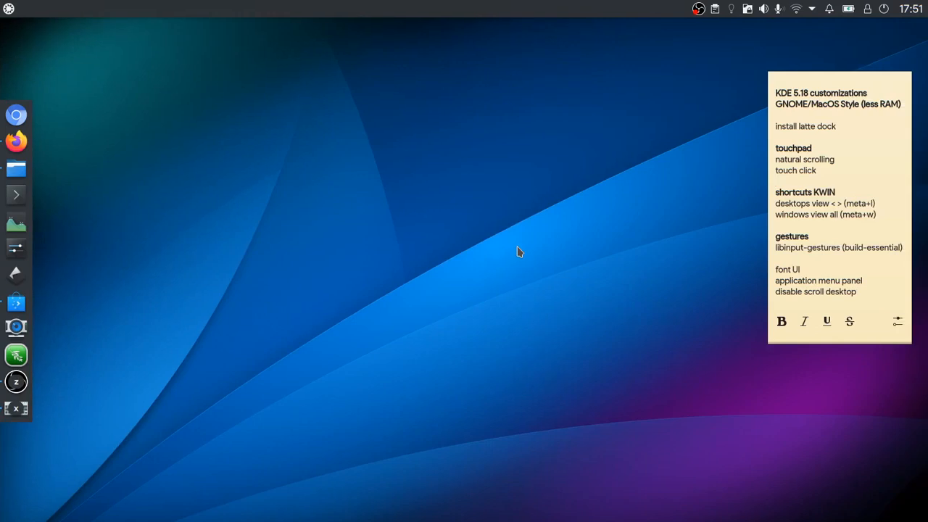
key("super+Left")
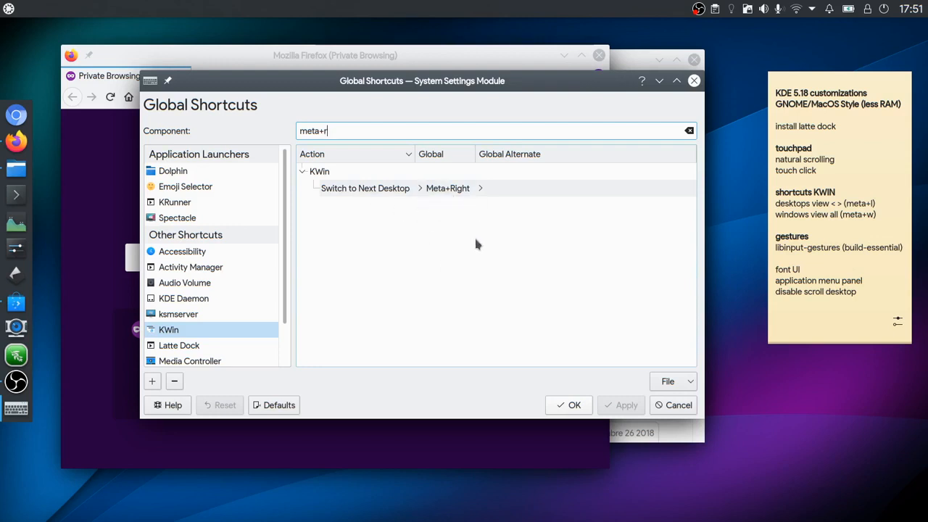
left_click(694, 81)
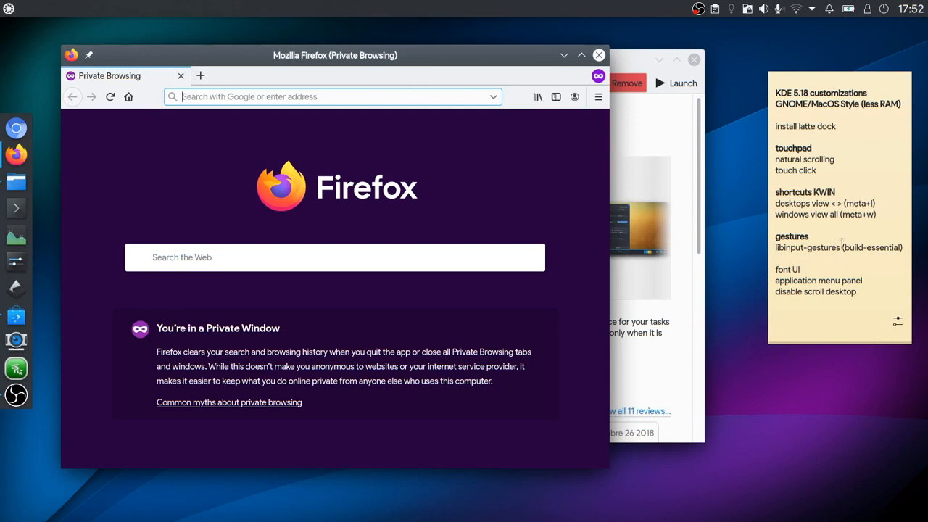
- Copy "libinput-gestures" from the sticky note, search the web for it in Firefox, and open the bulletmark/libinput-gestures GitHub page
left_click_drag(841, 248, 763, 245)
key("ctrl+c")
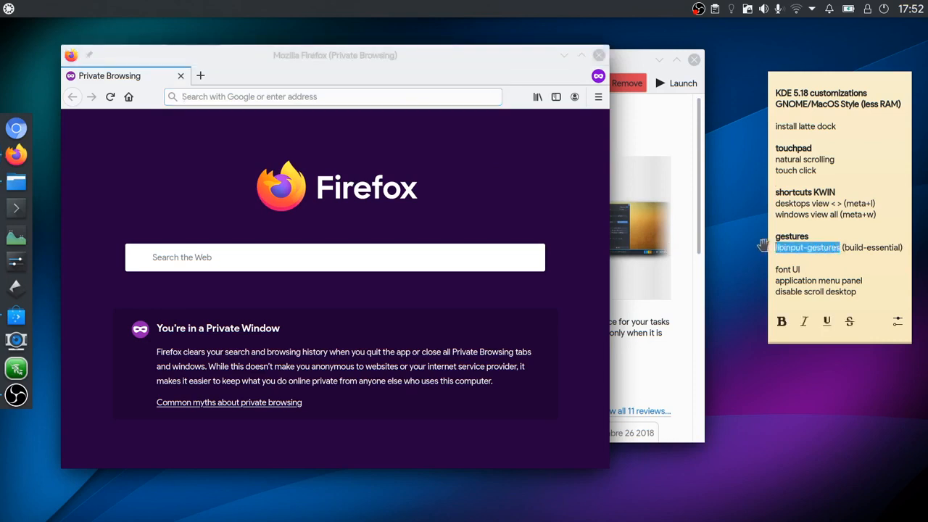
left_click(451, 94)
key("ctrl+v")
key("Return")
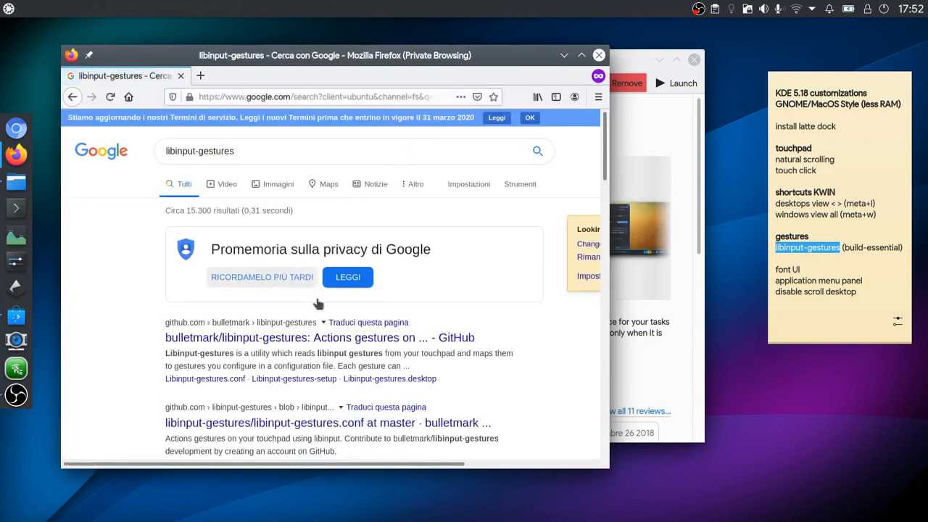
left_click(382, 342)
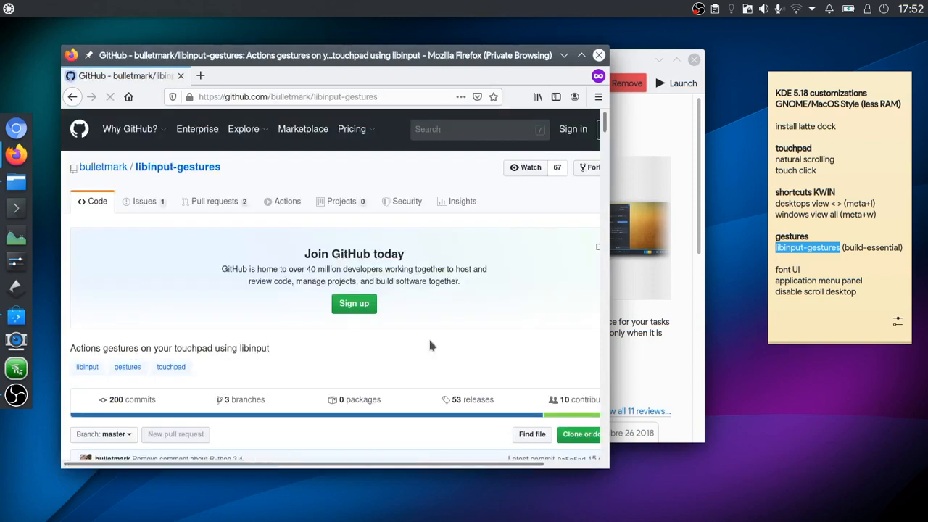
- Find the README's INSTALLATION section and highlight the input-group command and the Ubuntu command installing xdotool and wmctrl
scroll(445, 327, "down", 10)
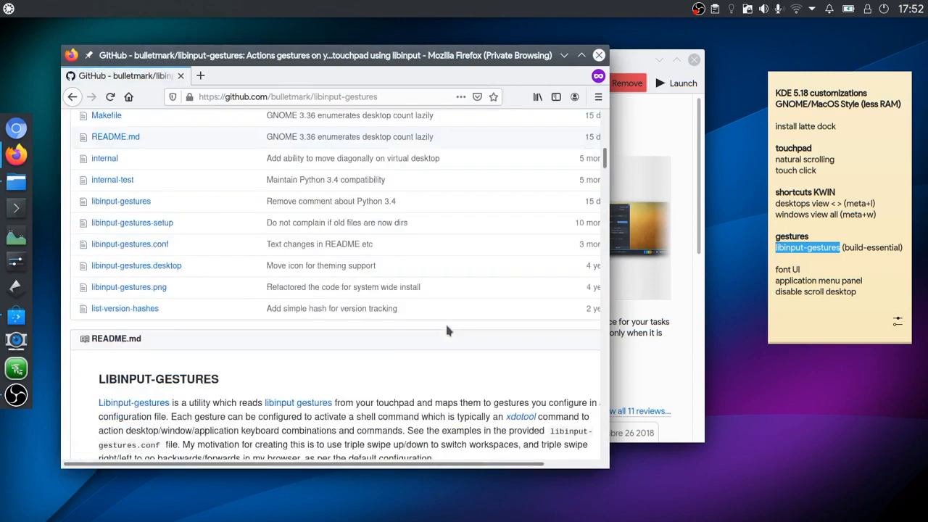
scroll(446, 330, "down", 2)
scroll(446, 330, "up", 12)
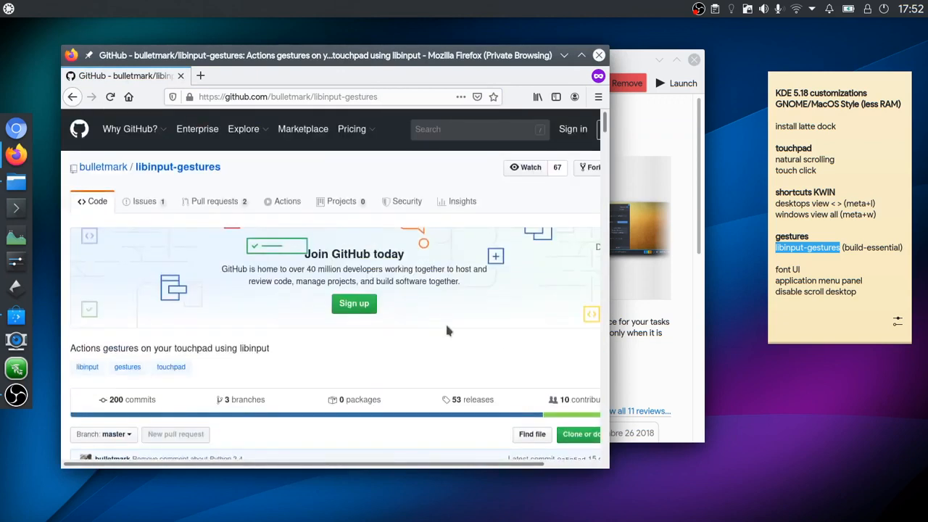
scroll(307, 311, "down", 8)
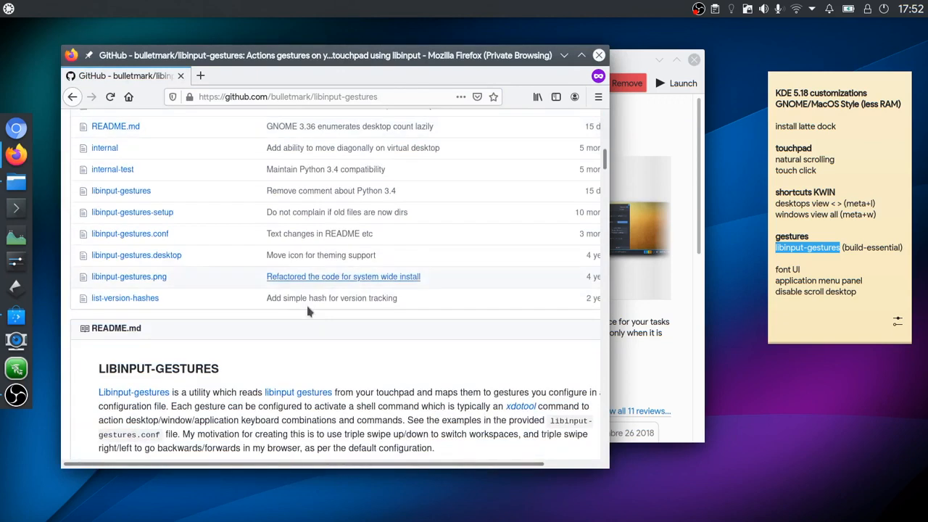
scroll(307, 310, "down", 10)
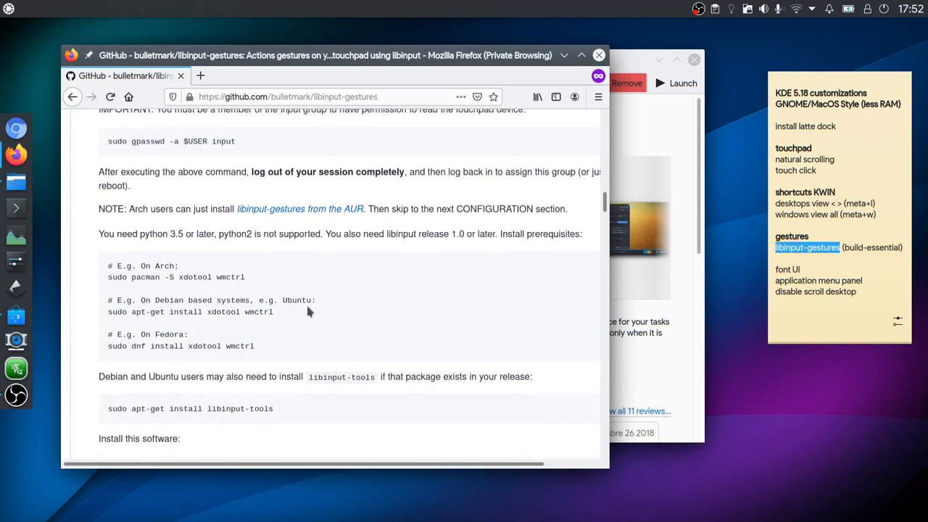
scroll(307, 311, "up", 2)
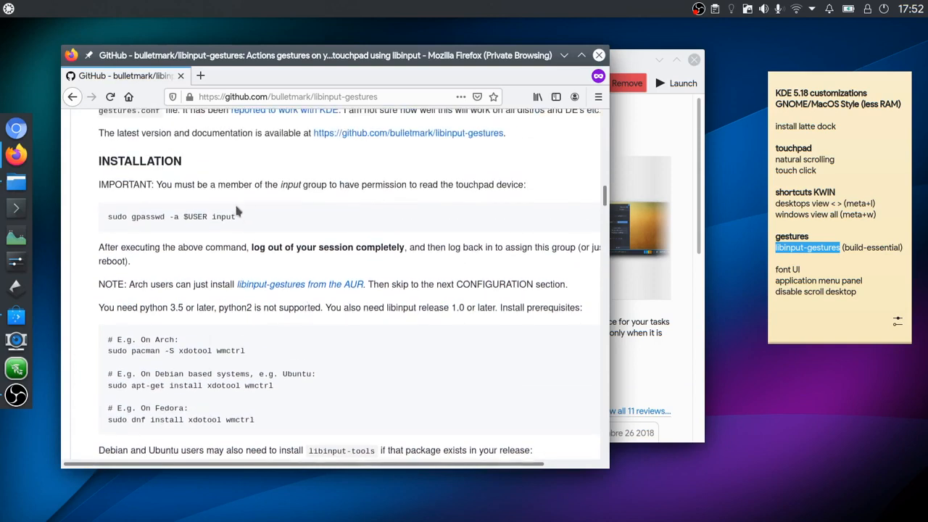
triple_click(215, 216)
triple_click(270, 385)
- Highlight the libinput-tools install command and the git clone, cd and make install commands in the README
scroll(335, 390, "down", 3)
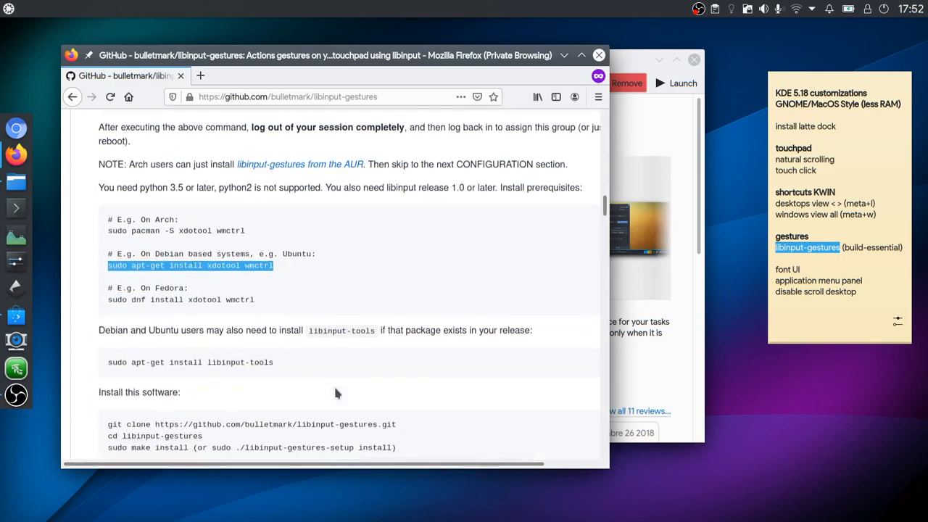
triple_click(257, 361)
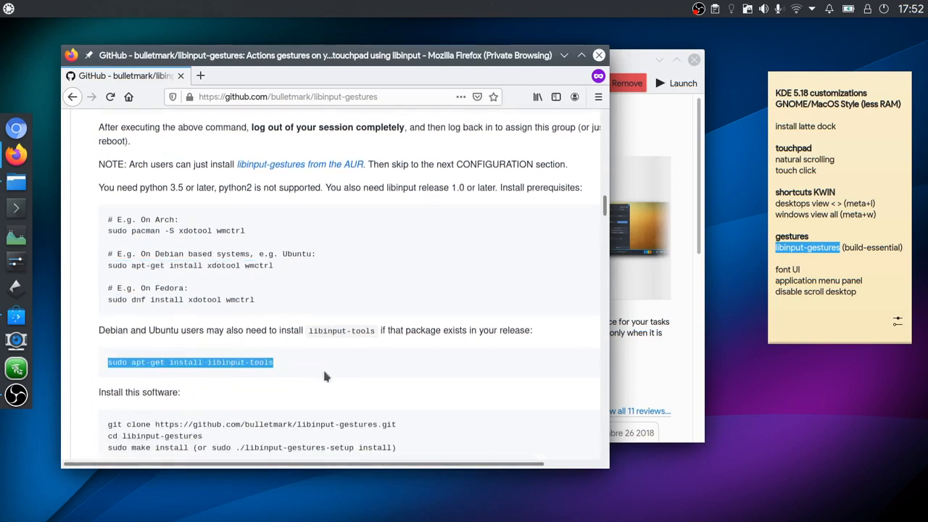
scroll(347, 374, "down", 4)
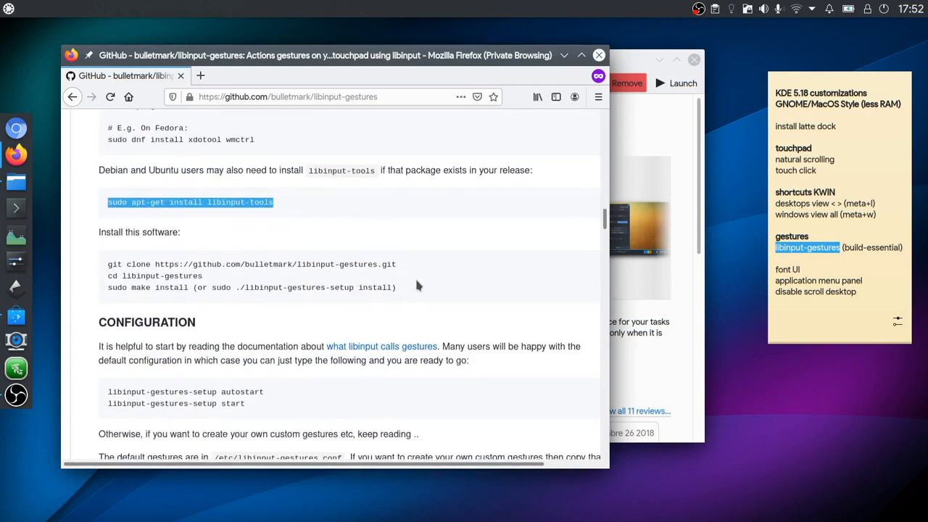
mouse_move(400, 288)
left_mouse_down()
mouse_move(109, 263)
mouse_move(203, 259)
left_mouse_up()
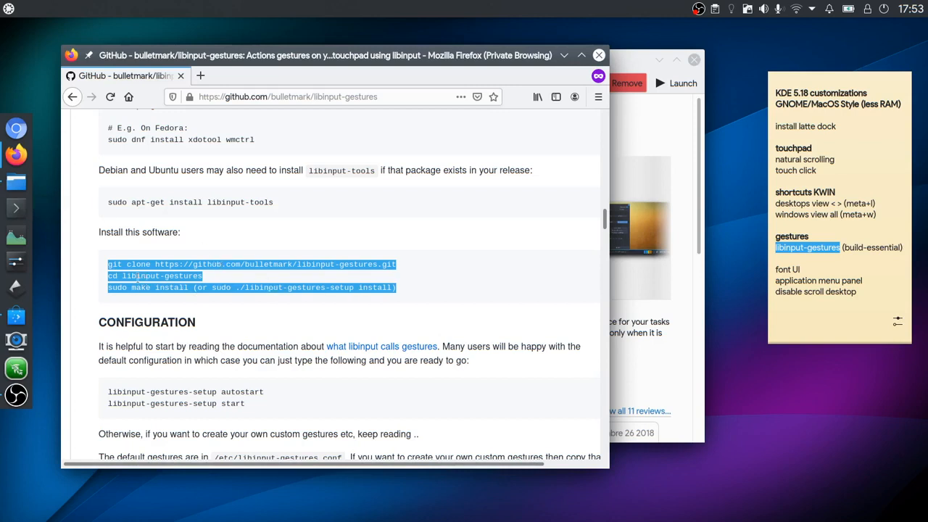
left_click(354, 283)
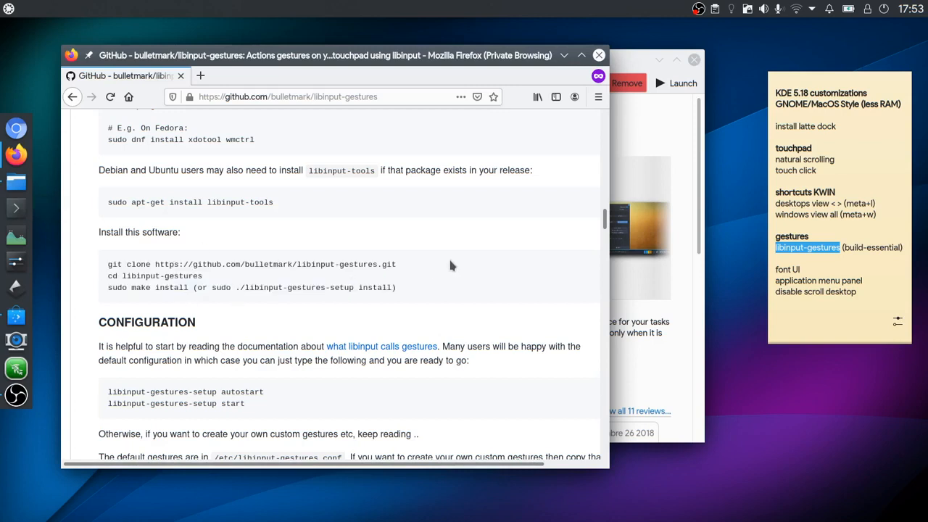
- Shift the Firefox window slightly, launch Kate, and open the recent file libinput-gestures.conf
left_click_drag(435, 58, 445, 84)
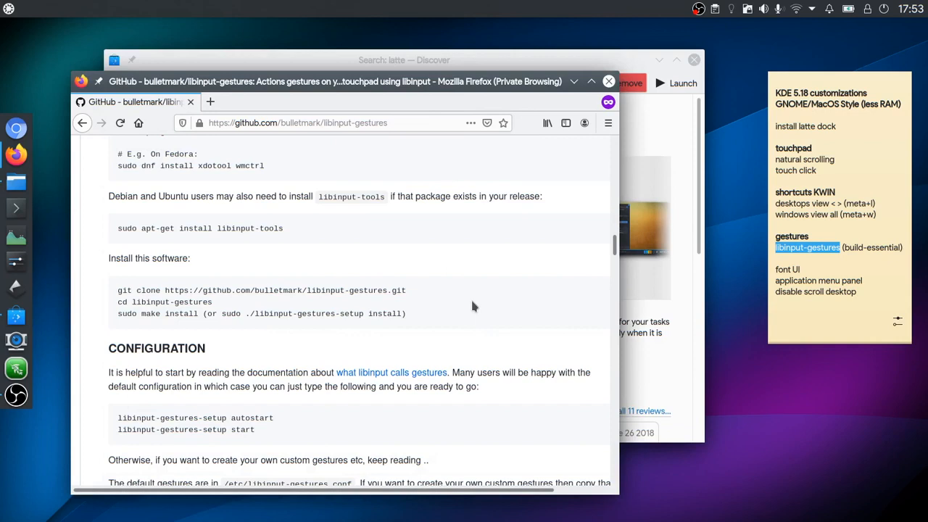
key("alt+space")
type("kate")
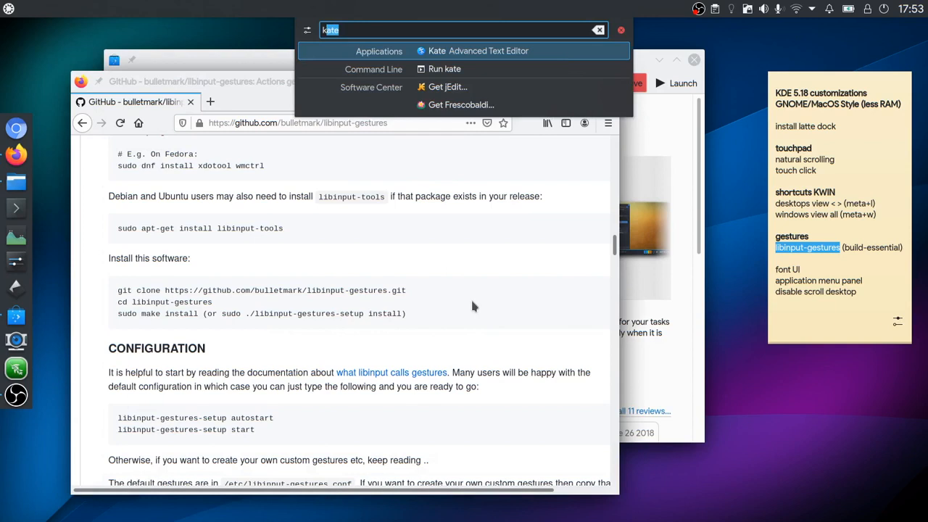
key("Return")
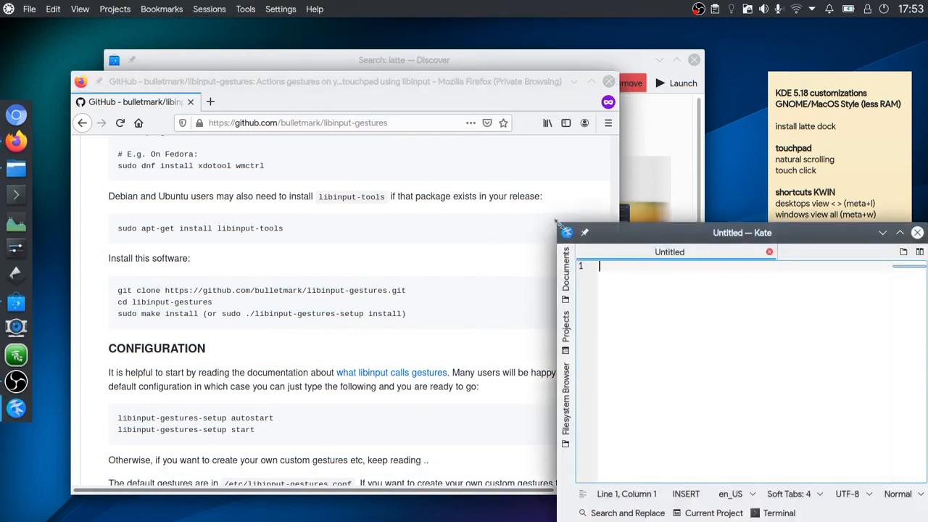
left_click(29, 8)
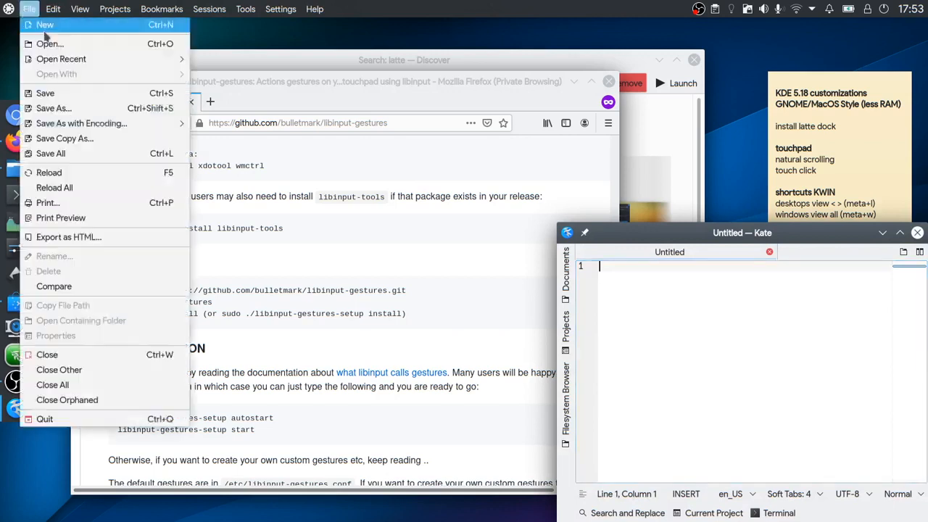
mouse_move(85, 58)
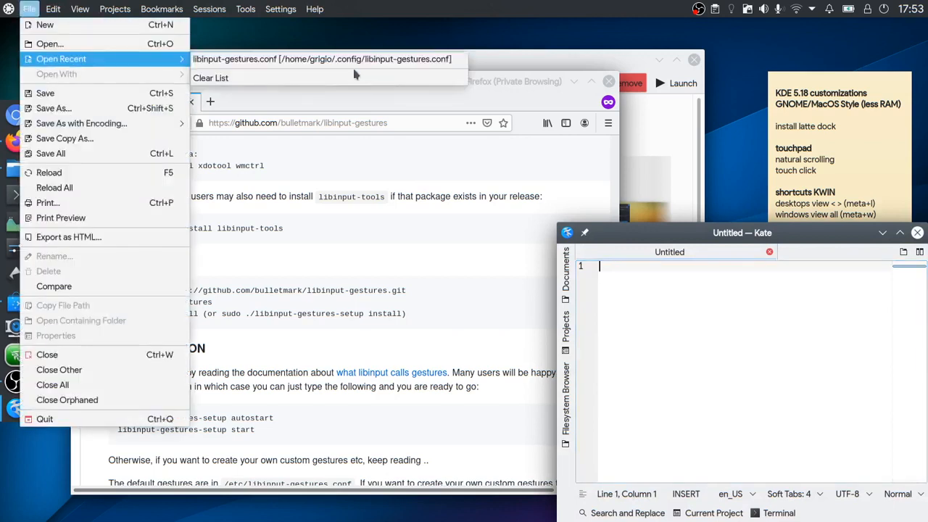
left_click(419, 67)
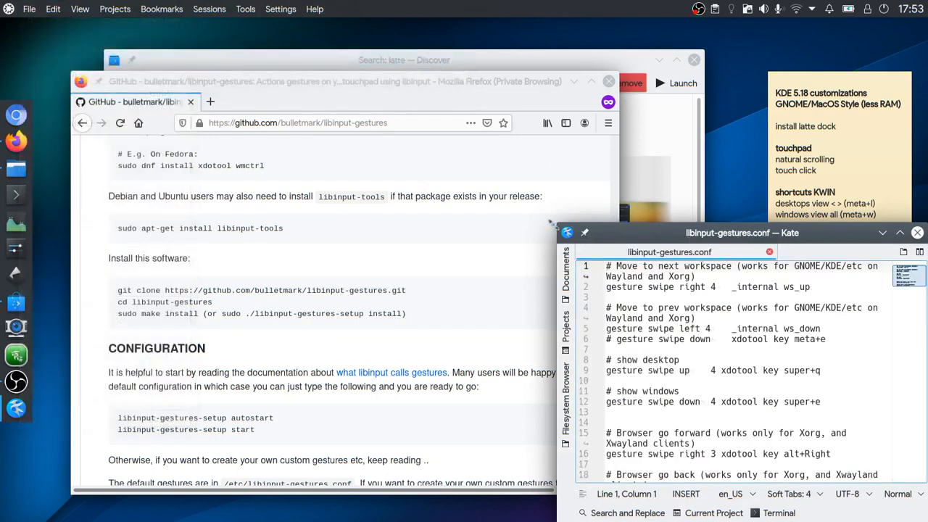
- Enlarge the Kate window, place the cursor on the swipe right and swipe up entries, and demonstrate the all-desktops view
left_click_drag(551, 223, 368, 132)
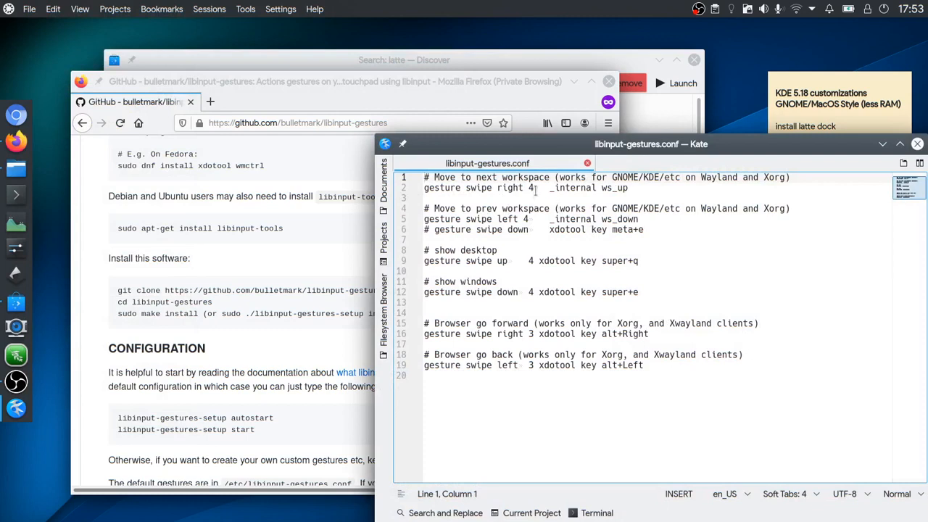
left_click(533, 188)
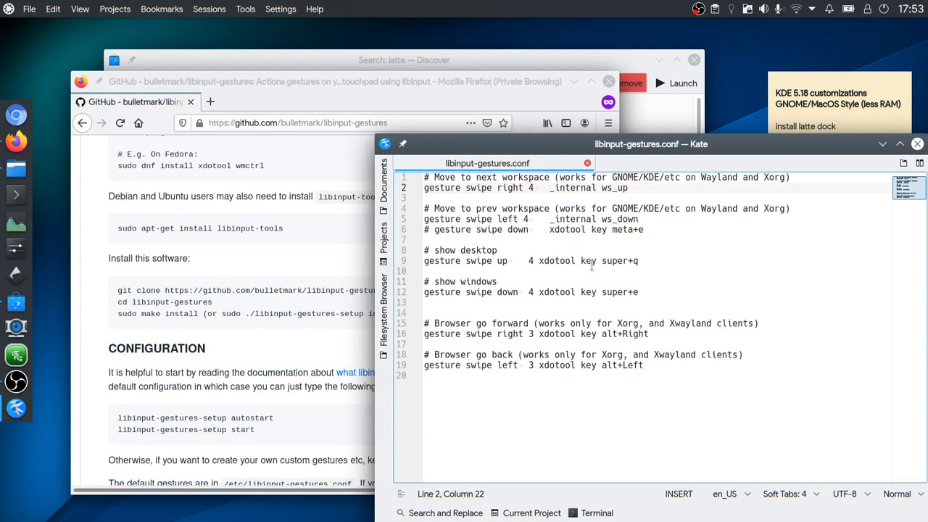
left_click(500, 260)
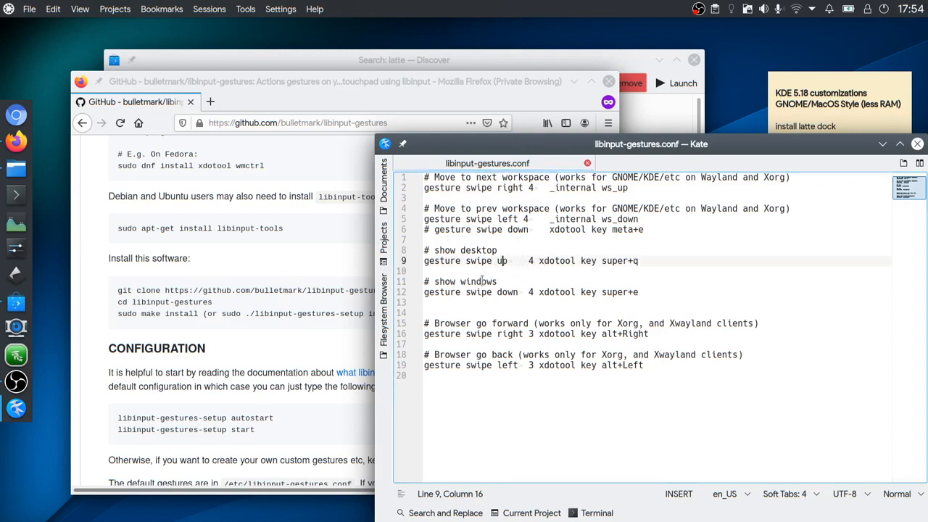
key("super+q")
left_click(806, 186)
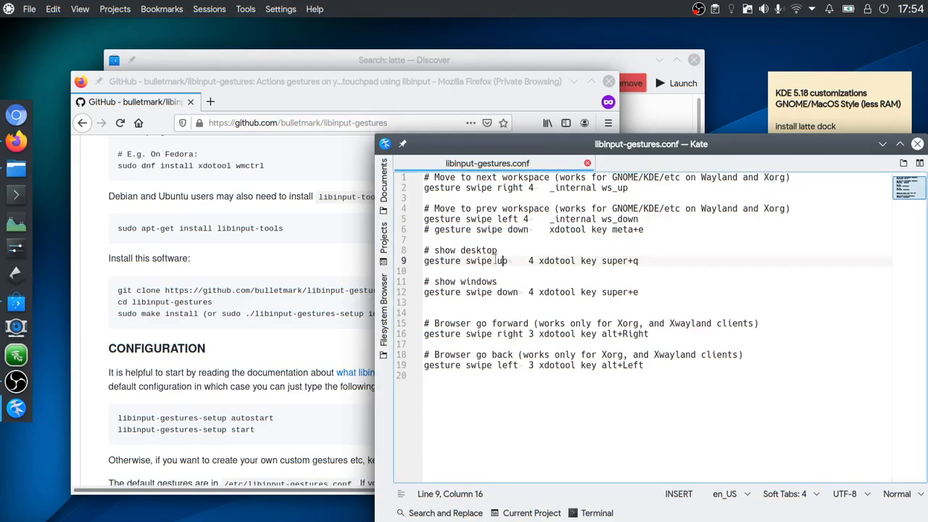
- Place the cursor on the swipe down entry, demonstrate the all-windows overview, and return to the Kate window
left_click(508, 293)
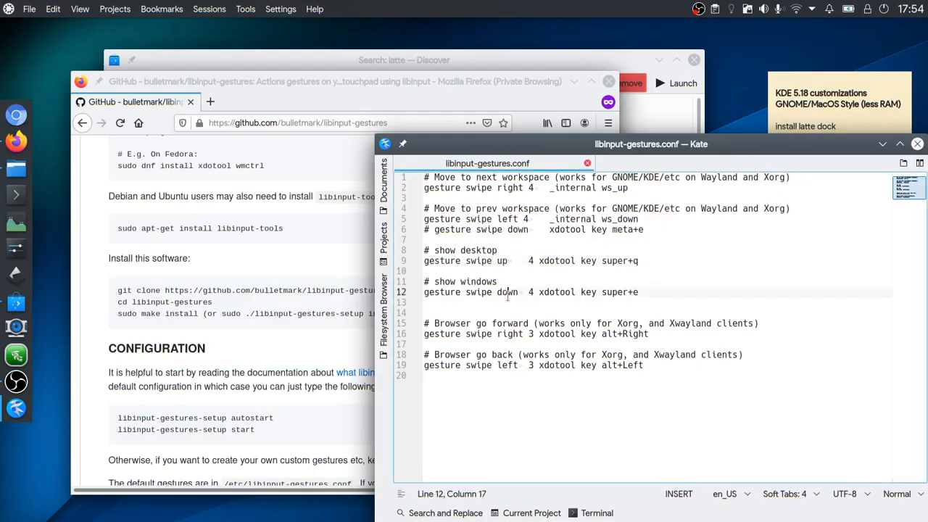
key("super+e")
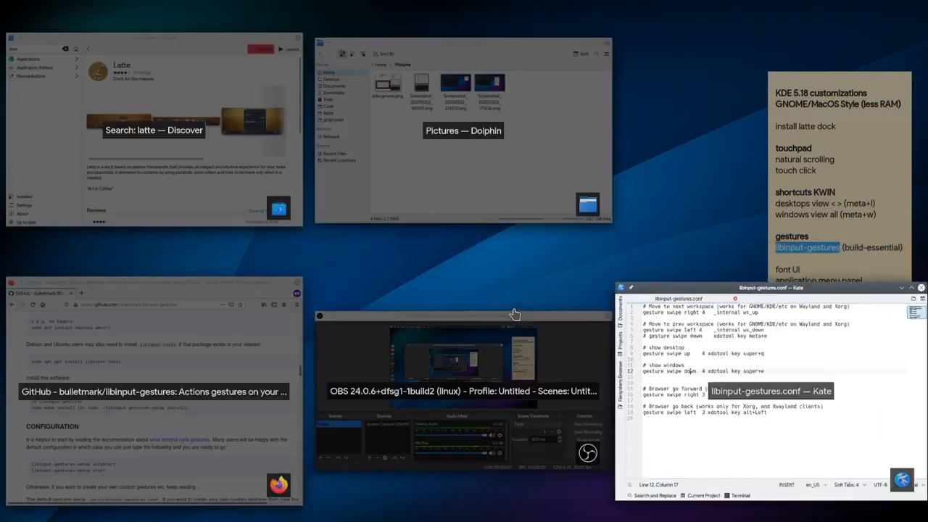
left_click(689, 409)
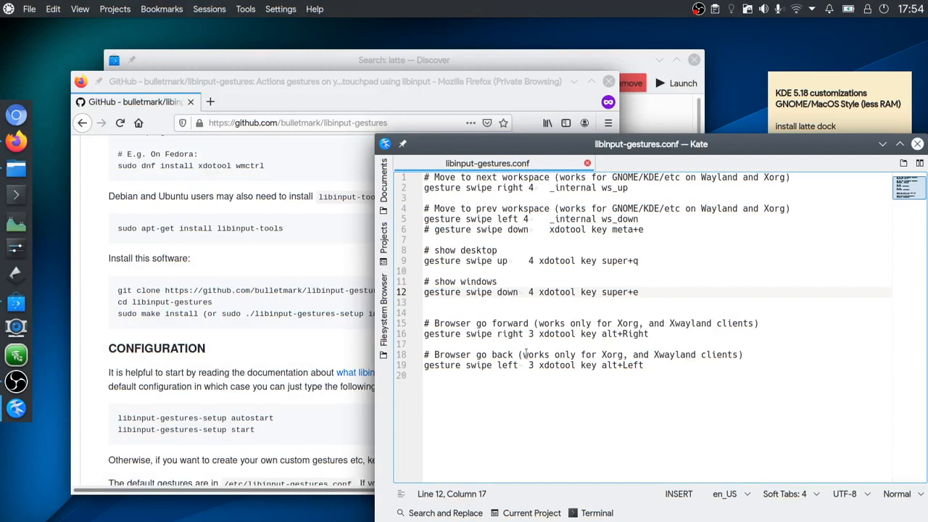
- Switch to Firefox, demonstrate going back and forward from the GitHub page, and close the Kate window
left_click(330, 263)
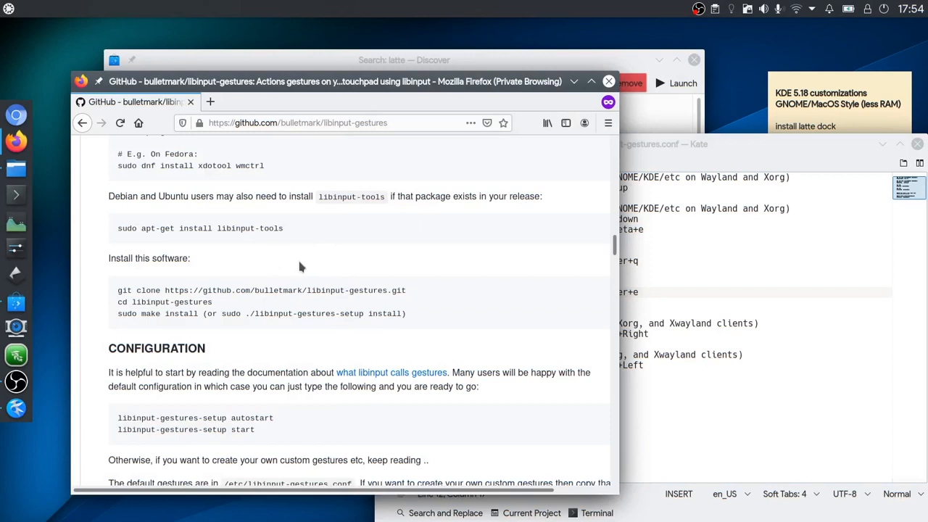
key("alt+Left")
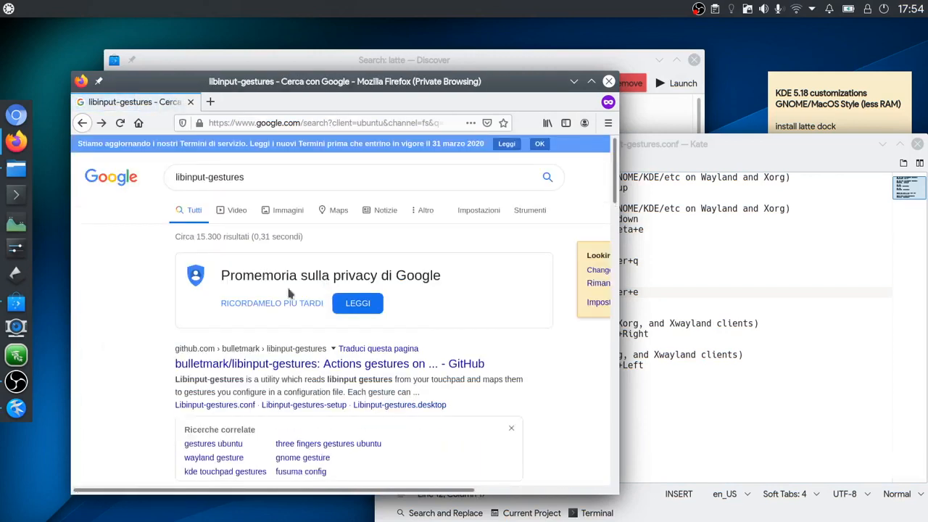
key("alt+Right")
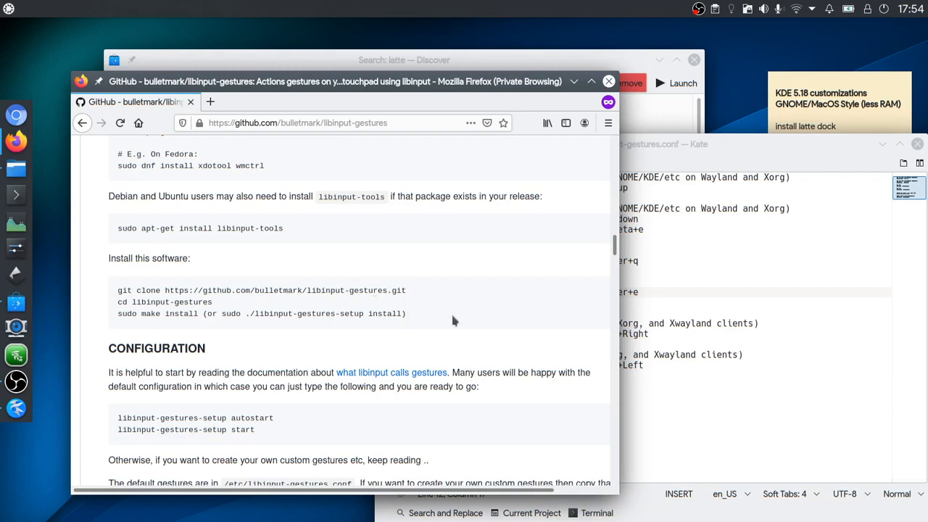
left_click(678, 145)
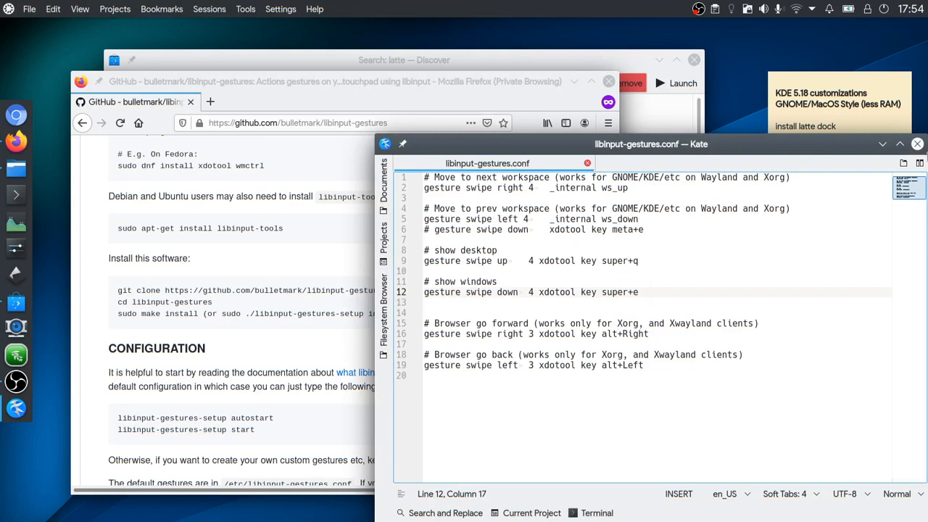
left_click(917, 143)
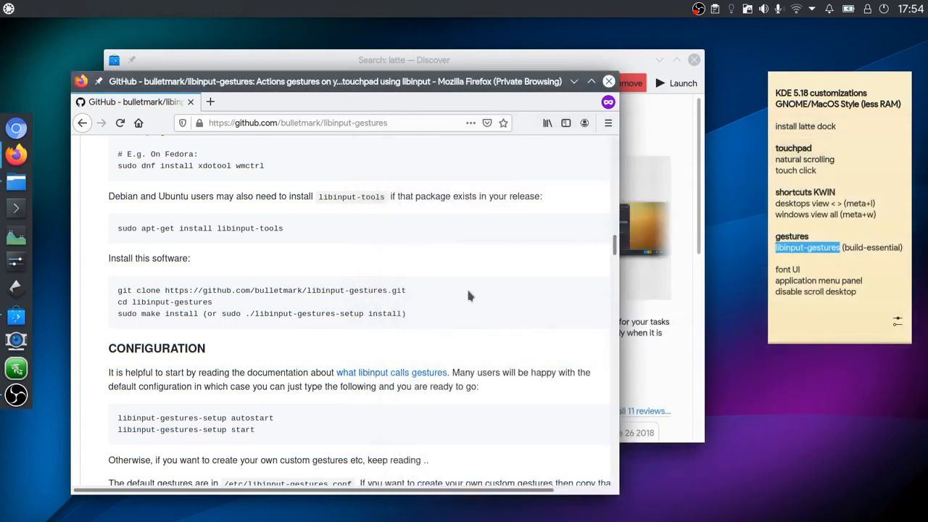
- Highlight the libinput-gestures-setup autostart and start commands in the README's CONFIGURATION section, then clear the selection
scroll(261, 355, "down", 2)
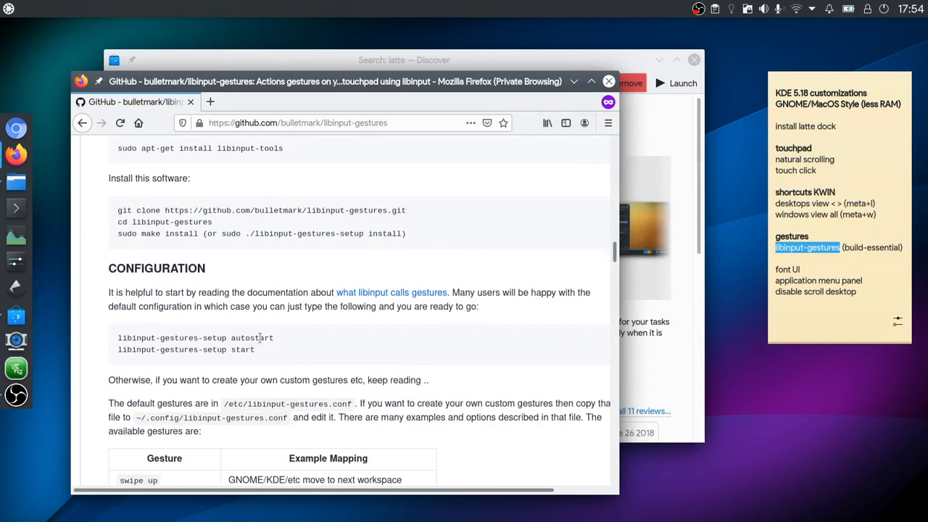
triple_click(252, 338)
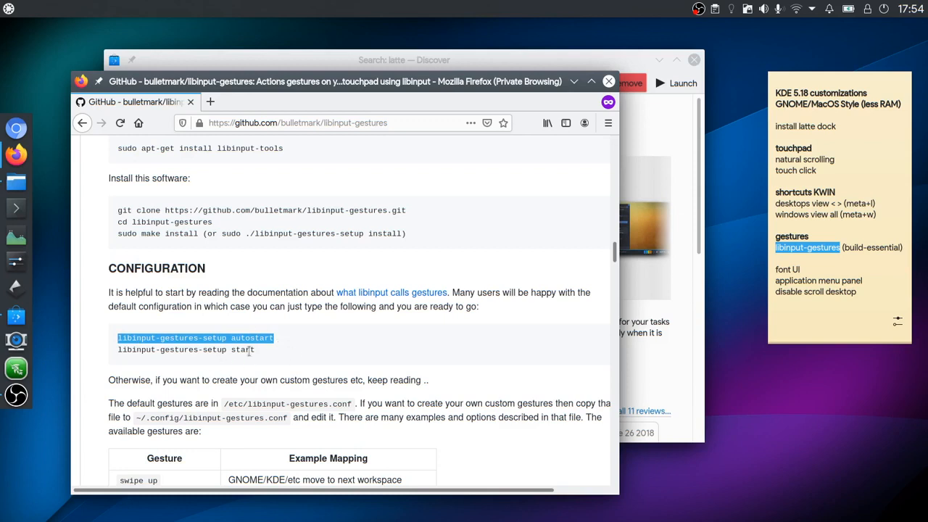
triple_click(249, 350)
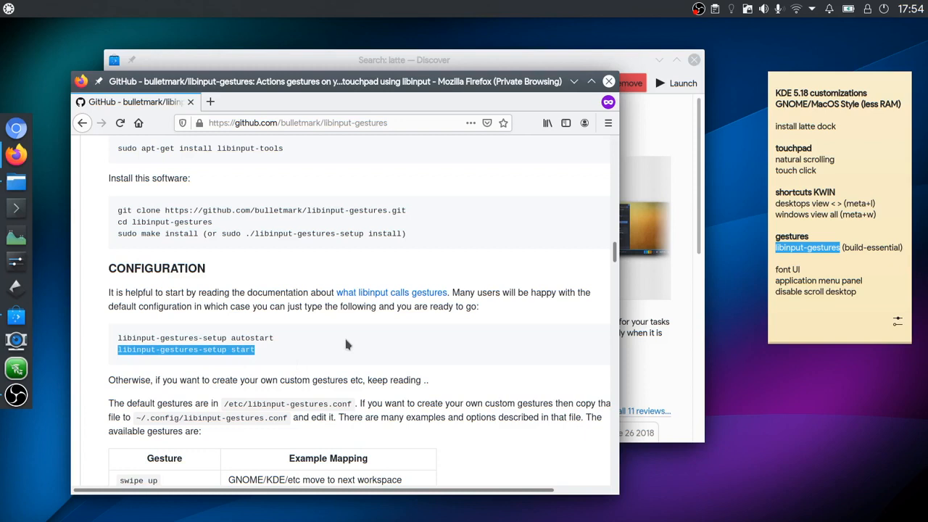
left_click(464, 333)
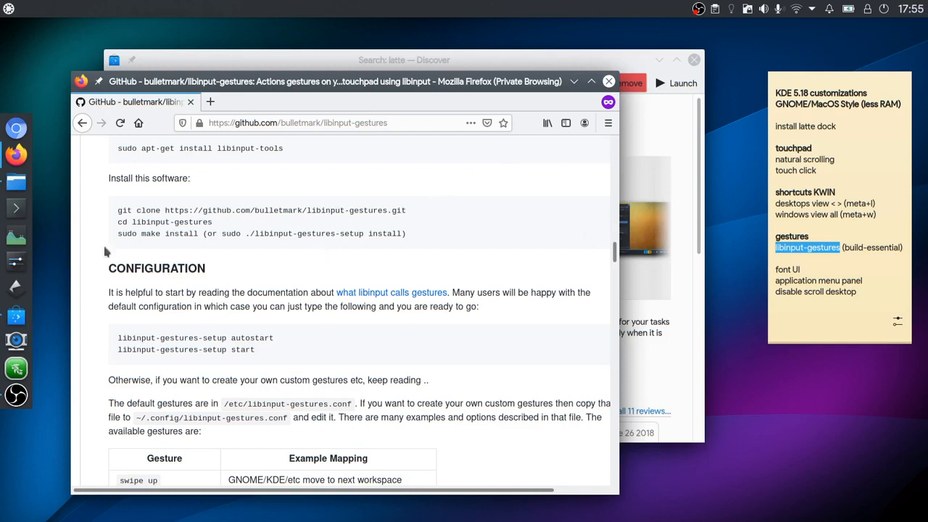
- Launch System Settings, move its window clear of the others, search for "font", and open the Fonts page
left_click(16, 261)
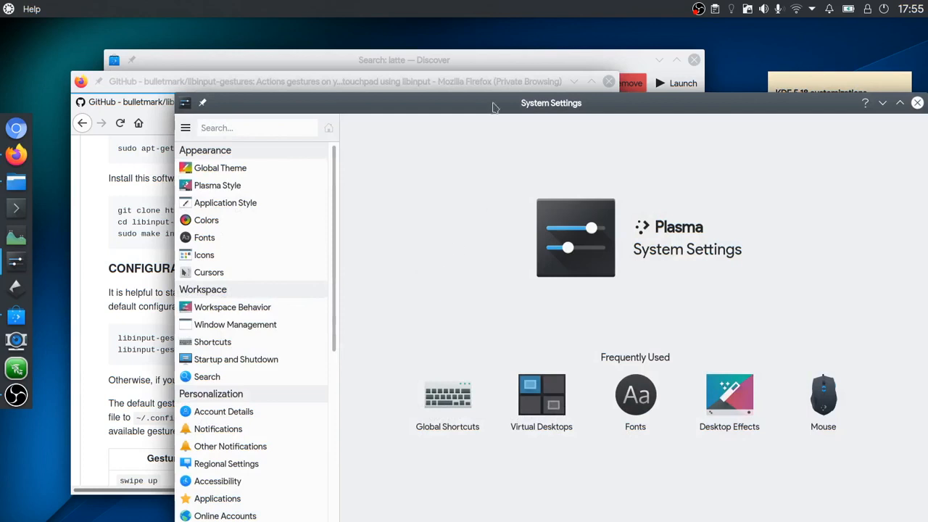
left_click_drag(492, 106, 389, 60)
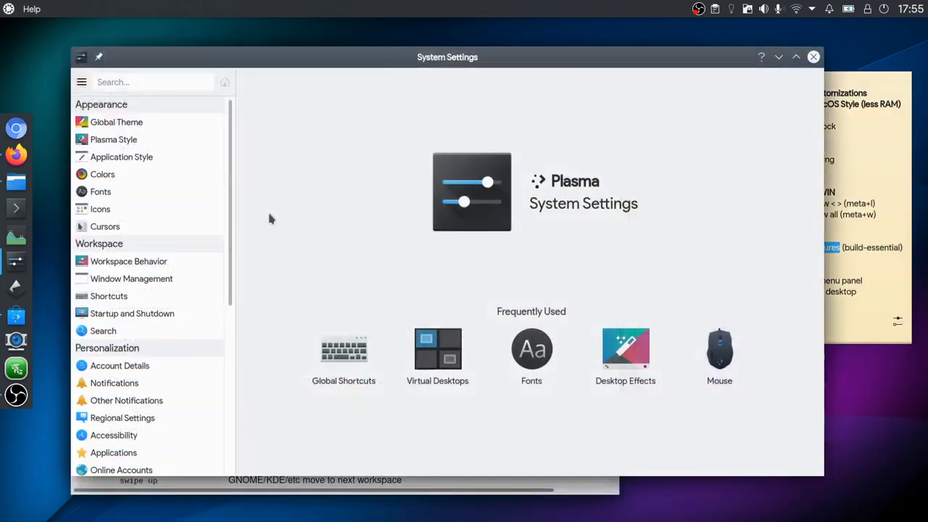
type("font")
left_click(140, 141)
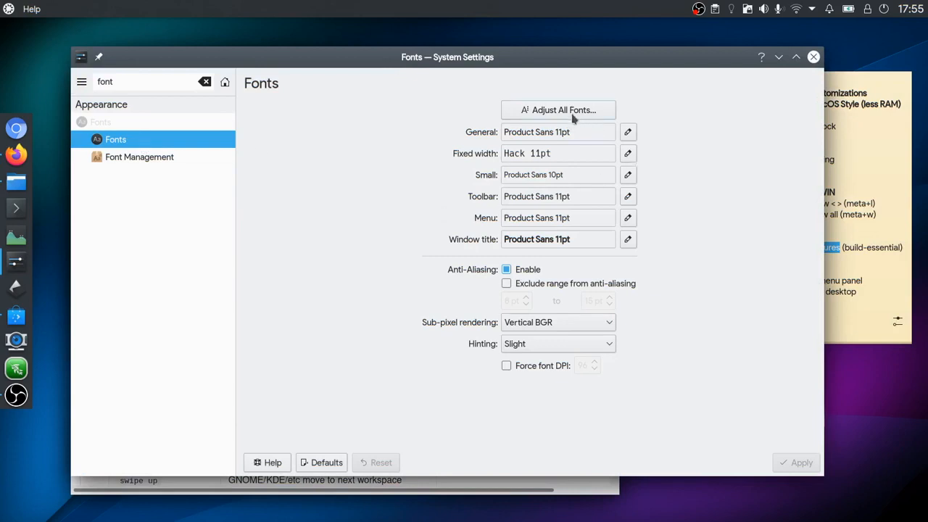
- Examine the font and size options for adjusting all fonts, discard the changes, and close System Settings
left_click(572, 116)
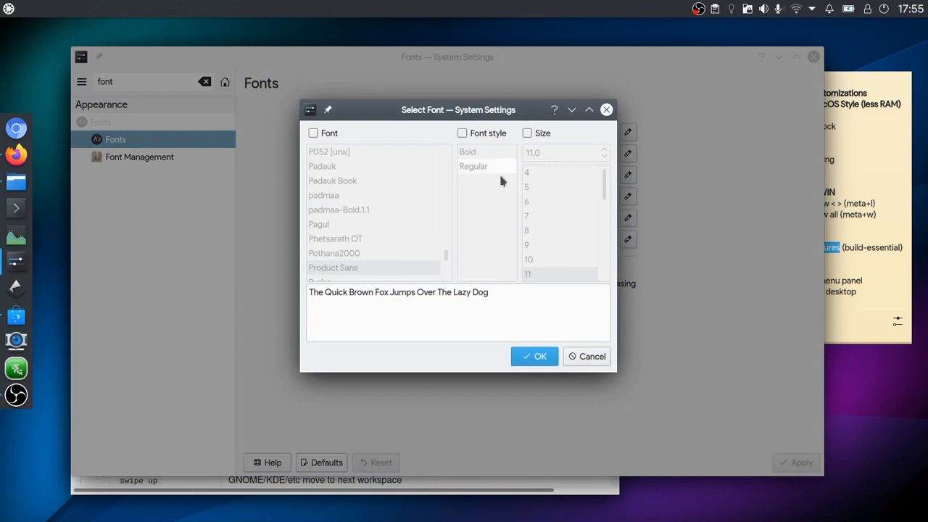
left_click(313, 132)
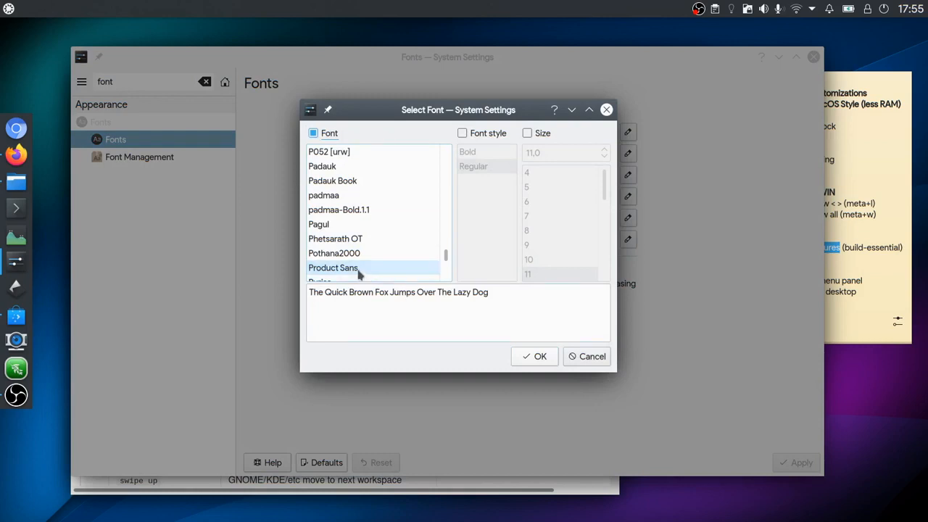
left_click(543, 135)
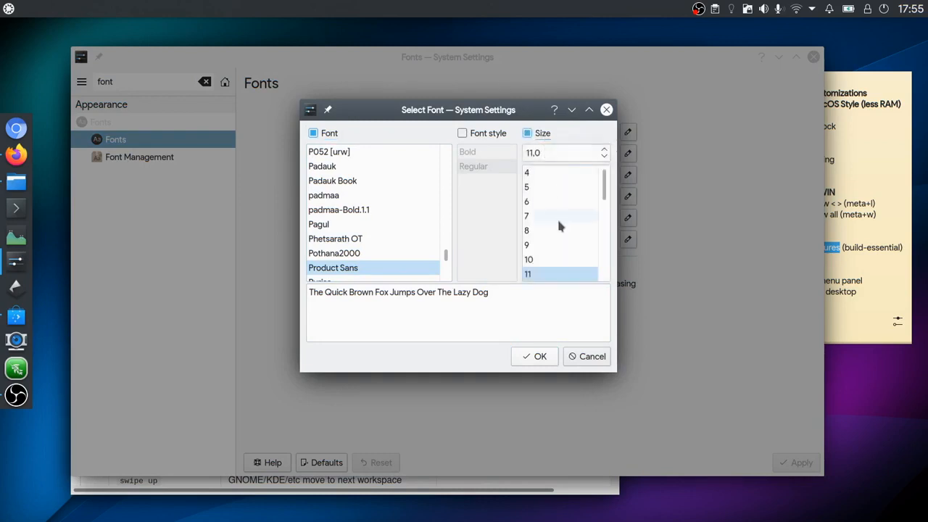
left_click(542, 135)
left_click(603, 363)
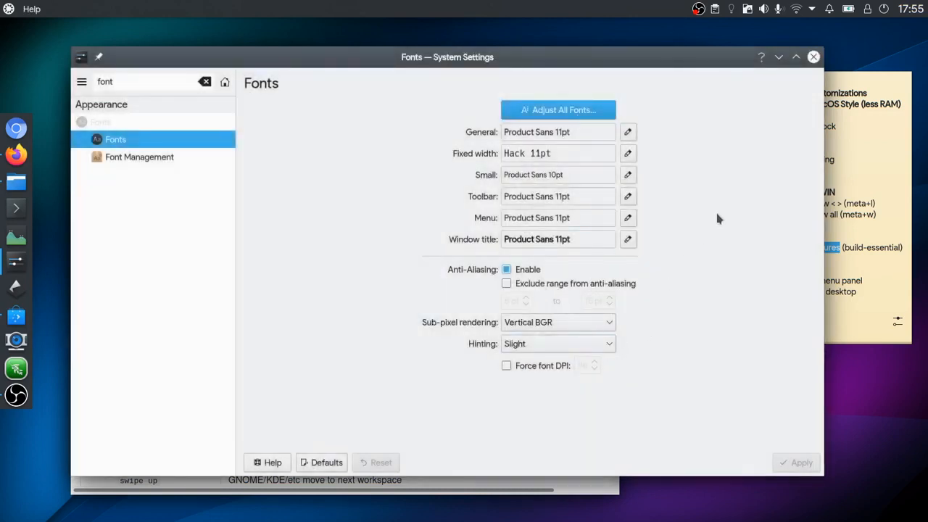
left_click(814, 57)
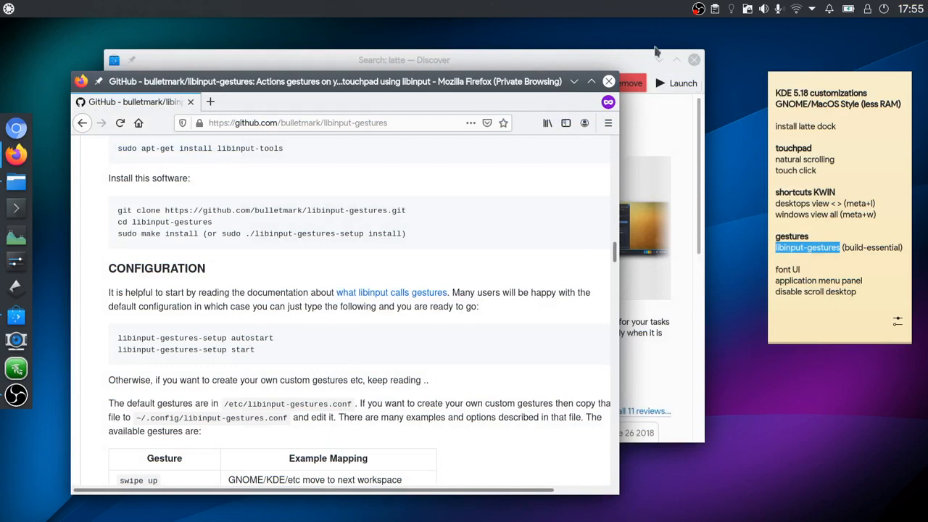
- Add an empty panel to the desktop
right_click(650, 10)
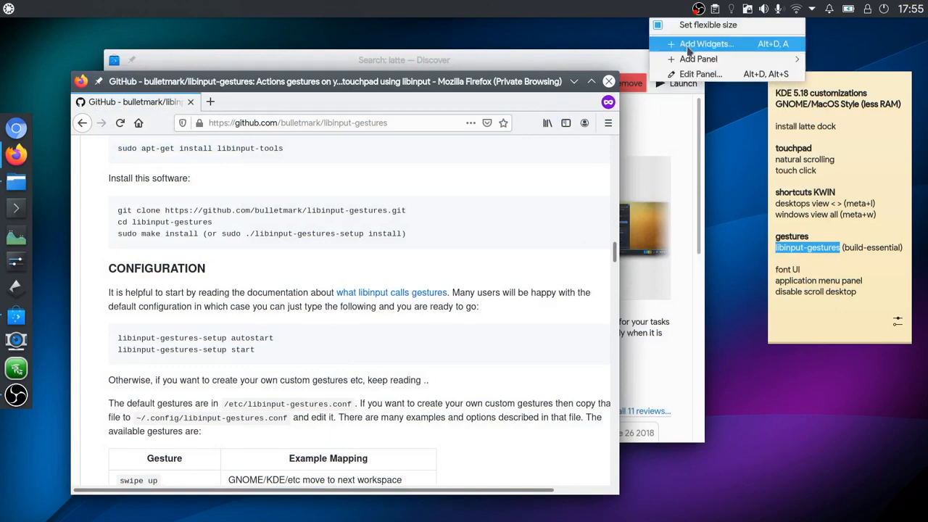
mouse_move(688, 58)
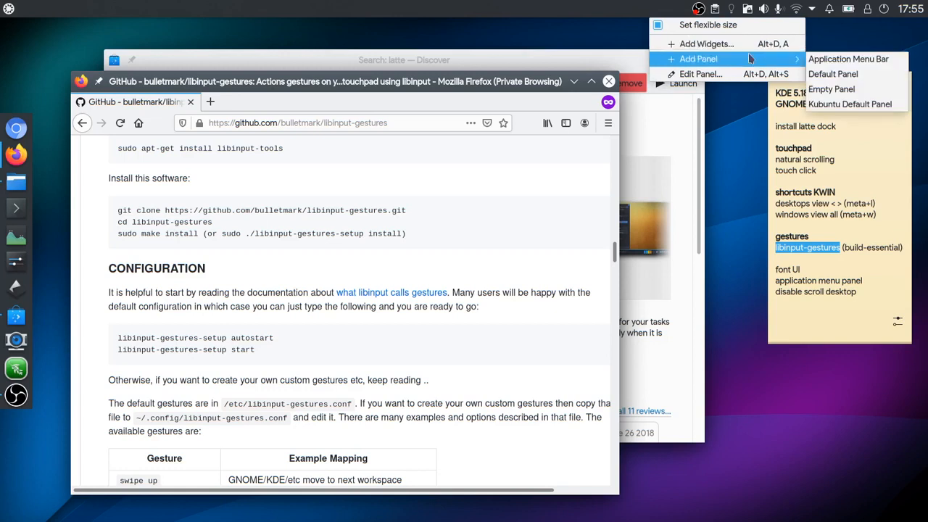
left_click(870, 93)
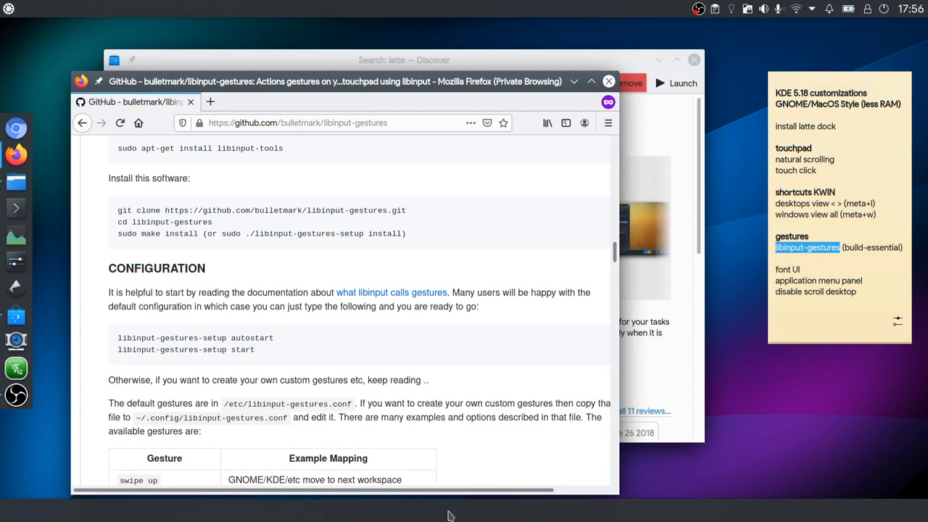
- Search the widgets for "tim" and add the Digital Clock to the far right end of the new empty panel
right_click(448, 515)
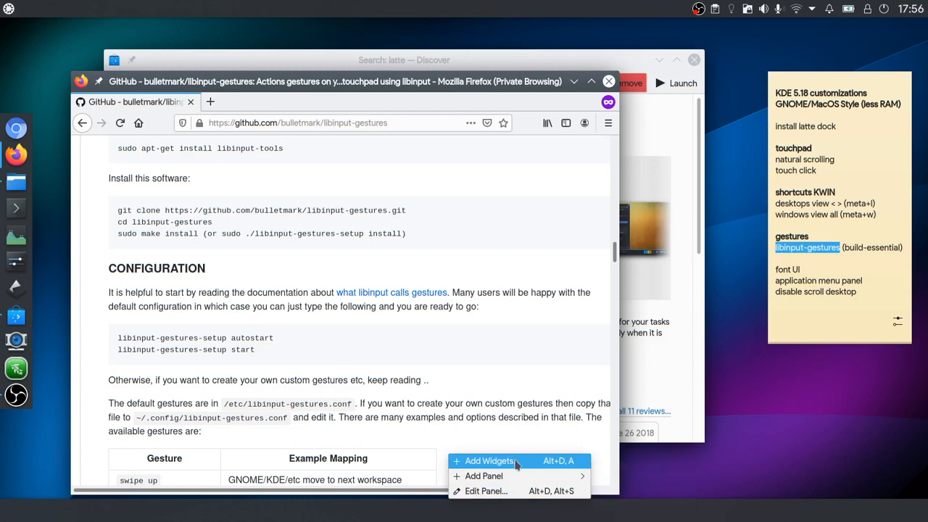
left_click(516, 464)
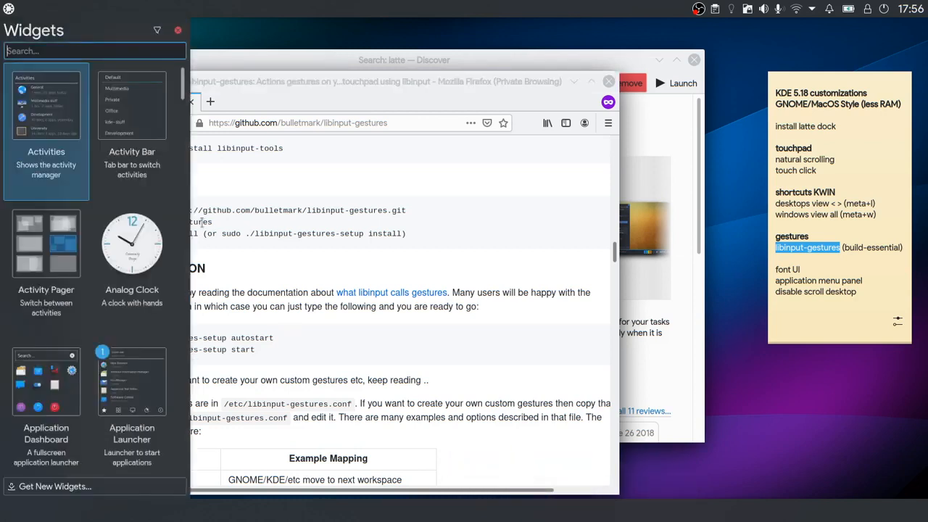
type("tim")
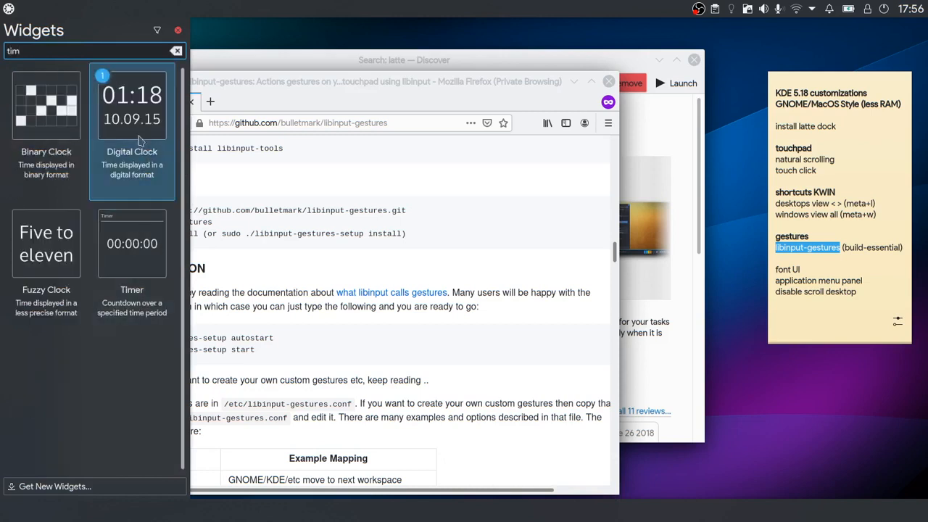
left_click_drag(135, 119, 885, 516)
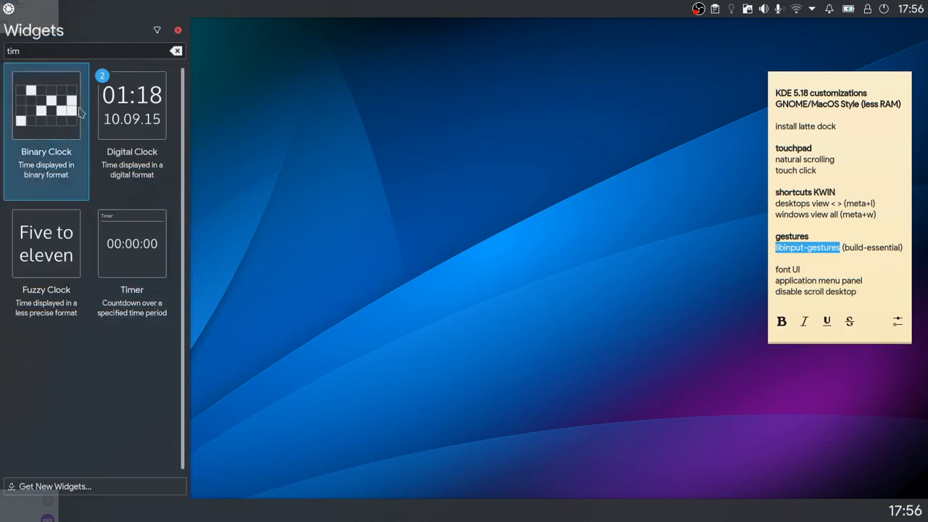
- Search the widgets for "appl" and add the Application Menu to the left end of the new panel
double_click(26, 48)
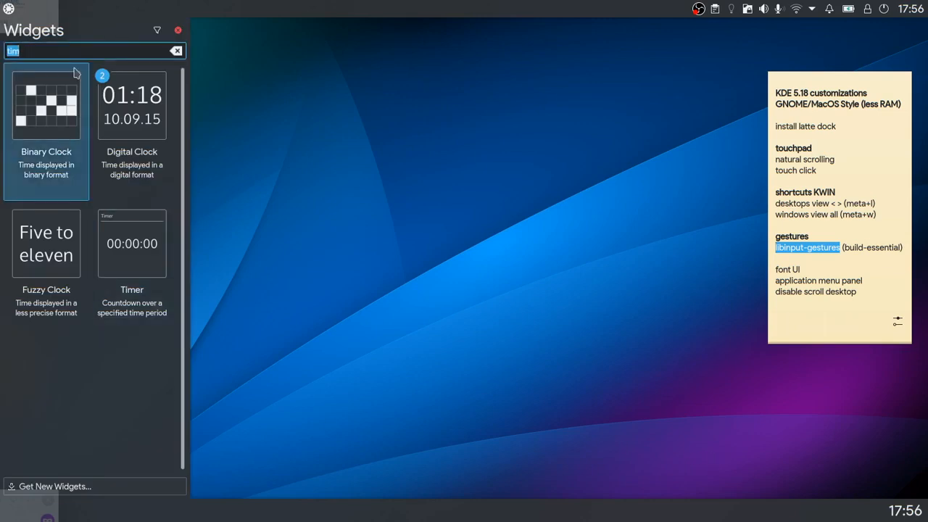
key("BackSpace")
type("app")
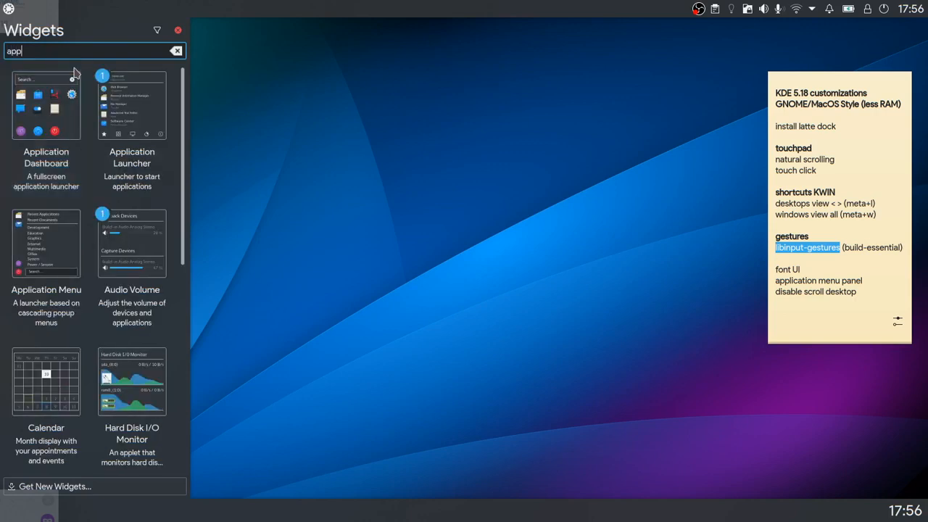
type("l")
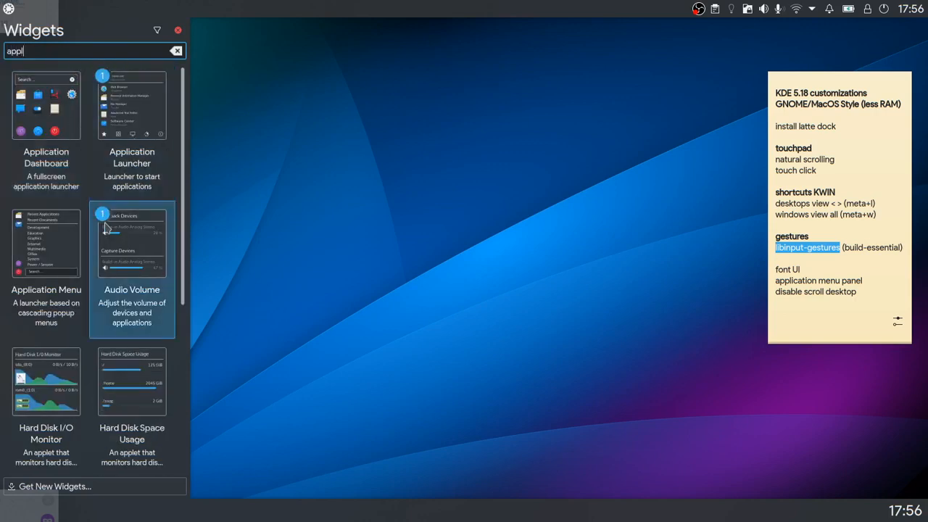
left_click_drag(42, 246, 73, 519)
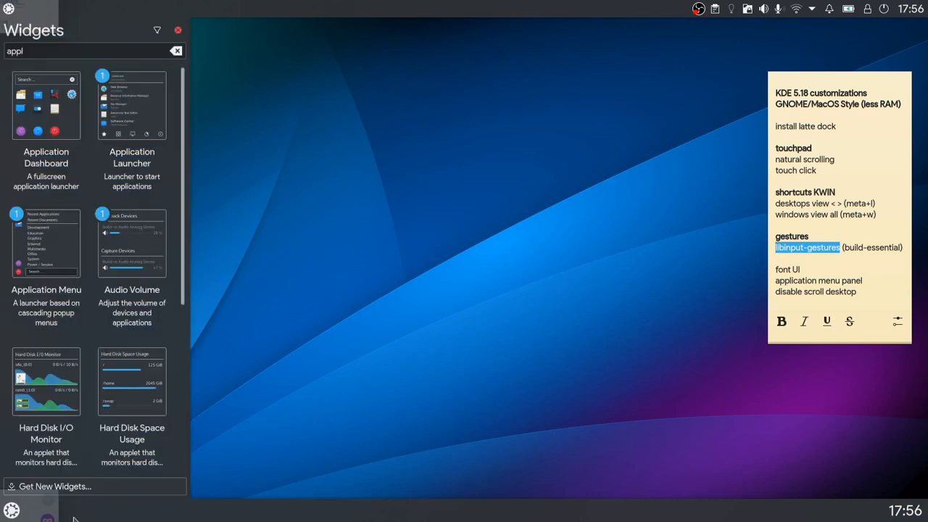
scroll(90, 274, "down", 2)
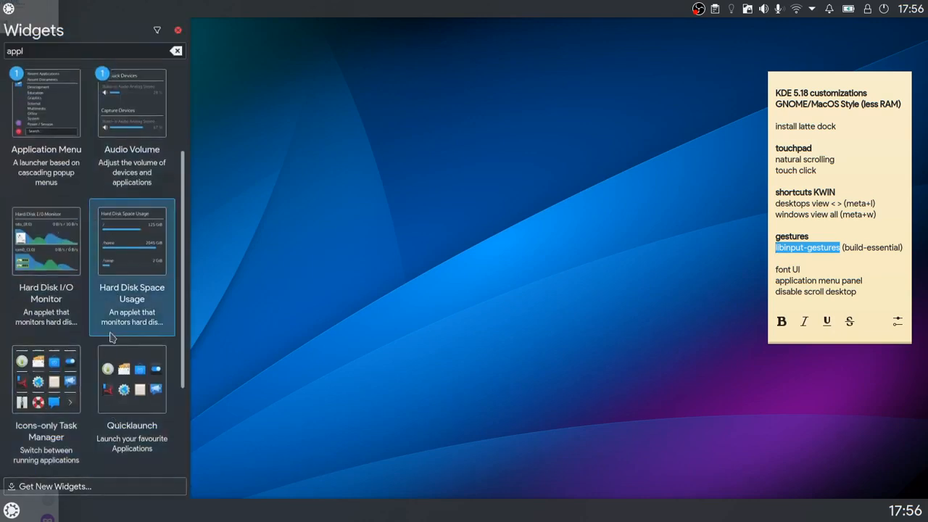
scroll(112, 337, "down", 2)
scroll(113, 337, "up", 3)
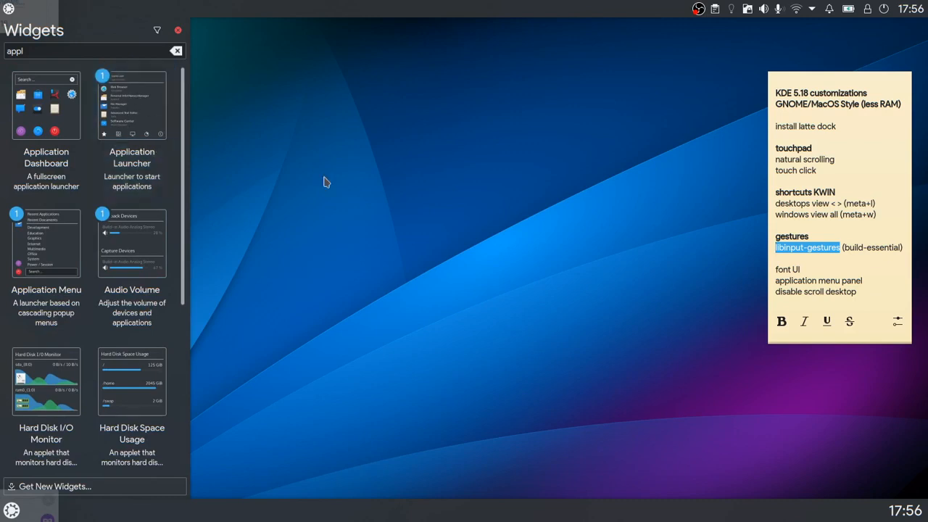
- Add a spacer to the new panel between the Application Menu and the clock
right_click(602, 509)
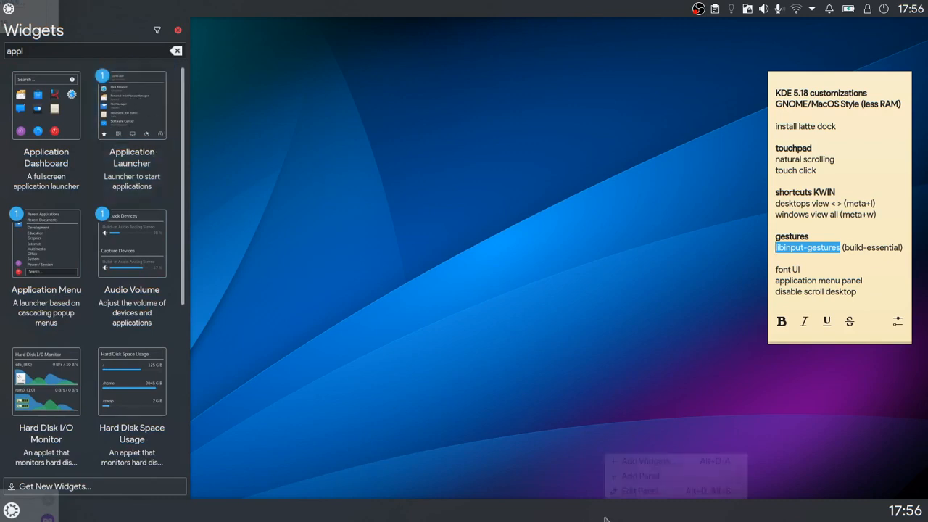
left_click(672, 491)
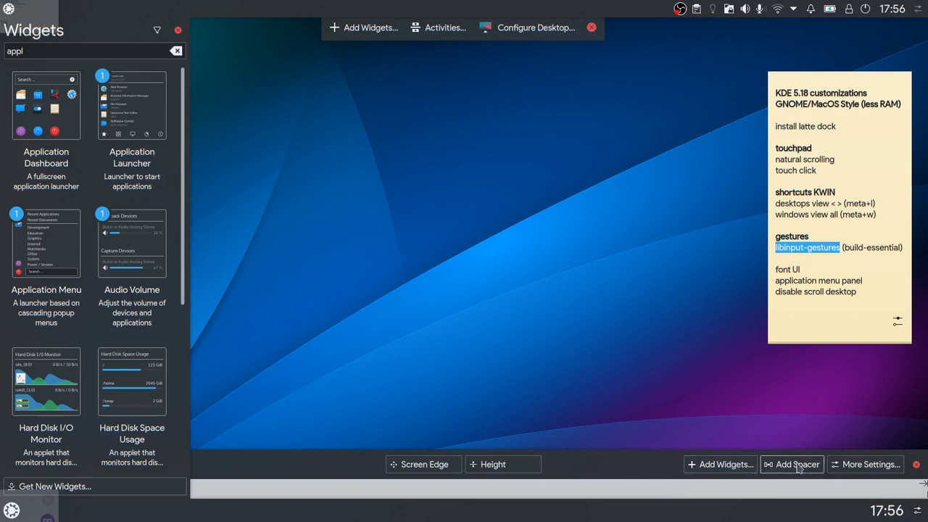
mouse_move(35, 512)
mouse_move(895, 508)
left_click(792, 464)
left_click_drag(493, 516, 470, 515)
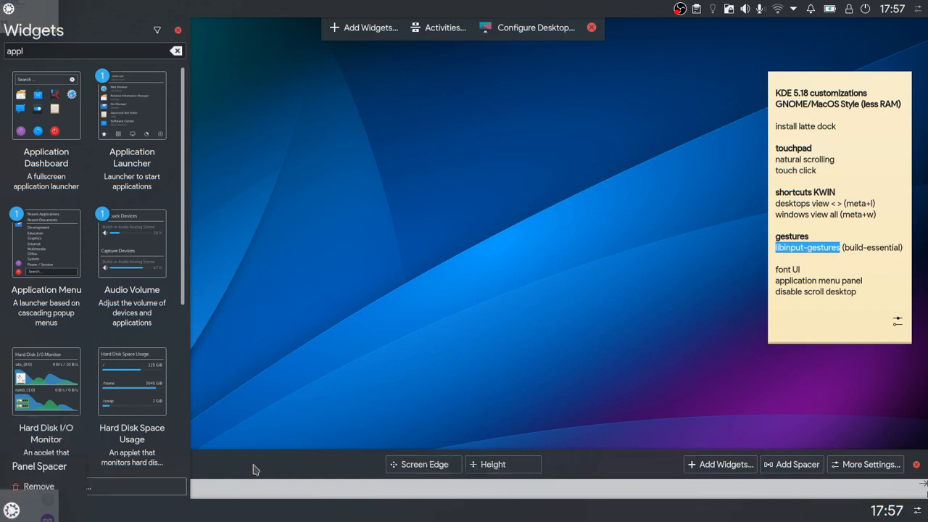
- Search the widgets for "men" and add the Global Menu to the new panel next to the Application Menu
scroll(145, 192, "down", 5)
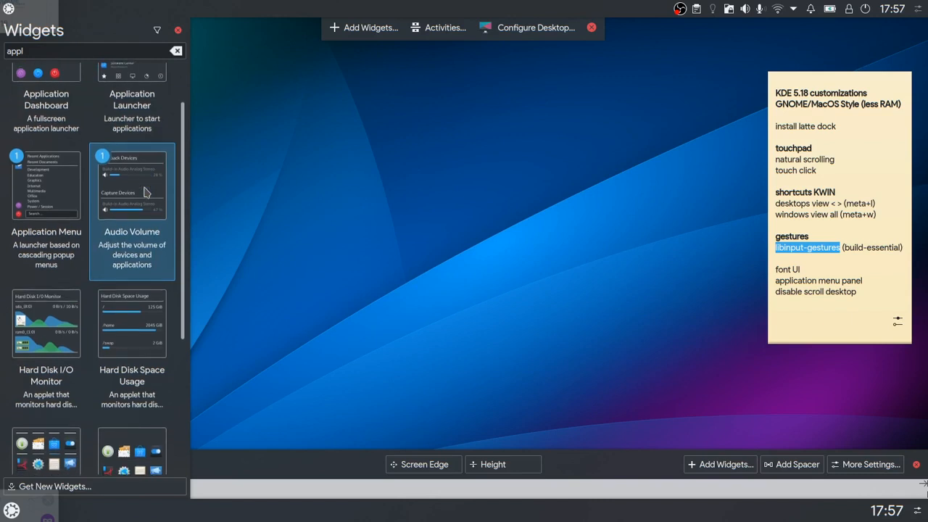
scroll(145, 192, "up", 5)
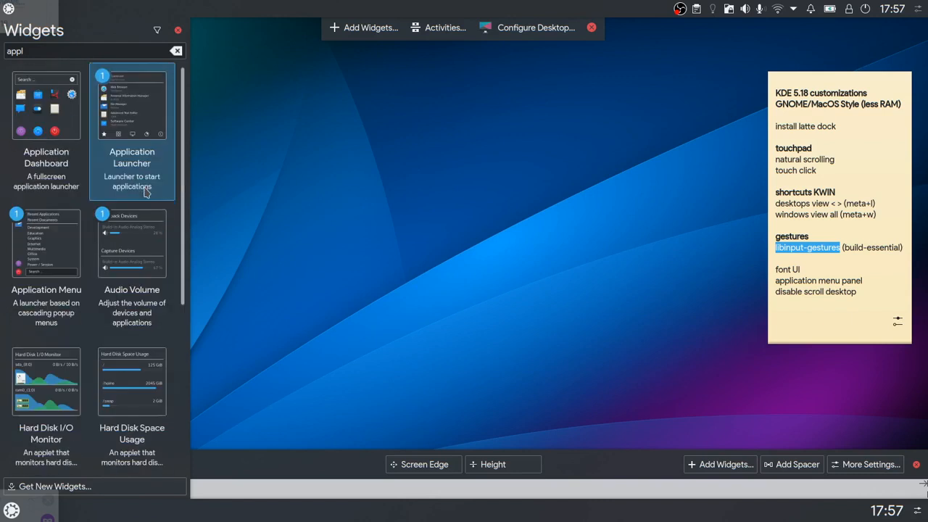
double_click(50, 51)
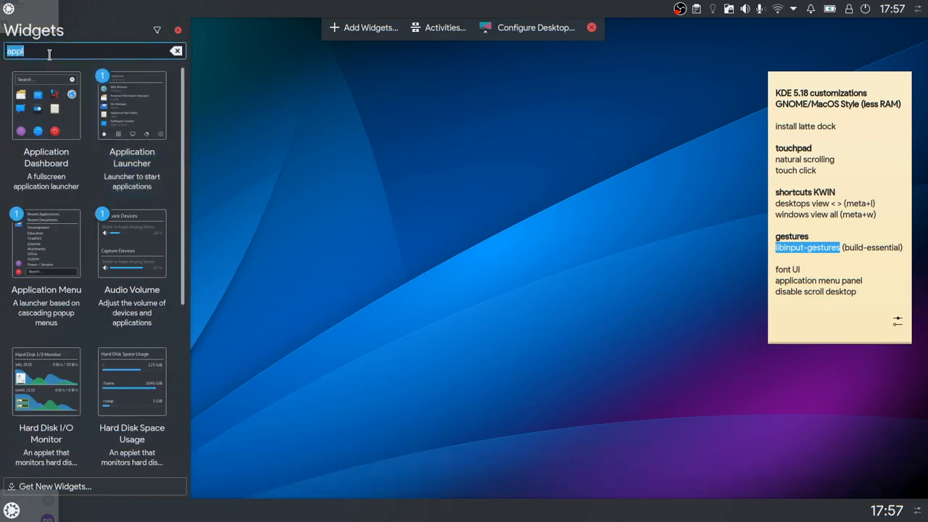
type("men")
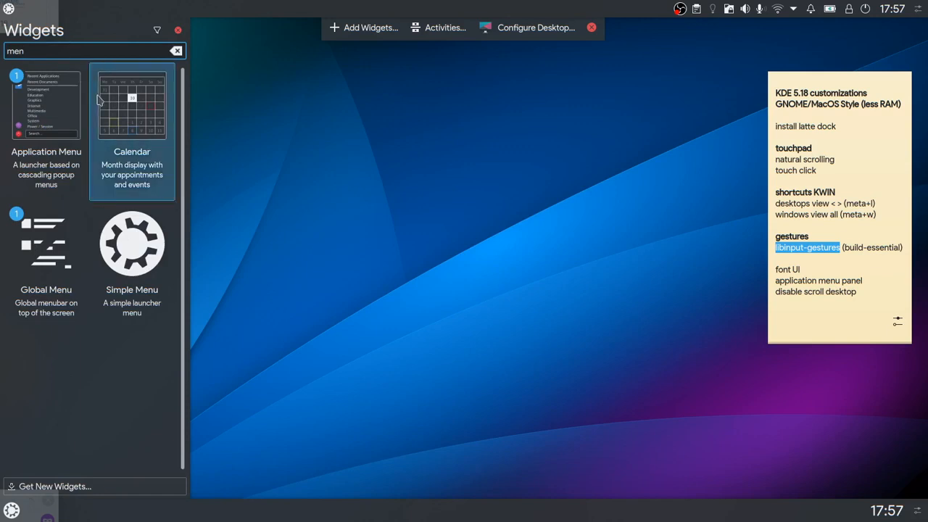
left_click_drag(53, 261, 29, 509)
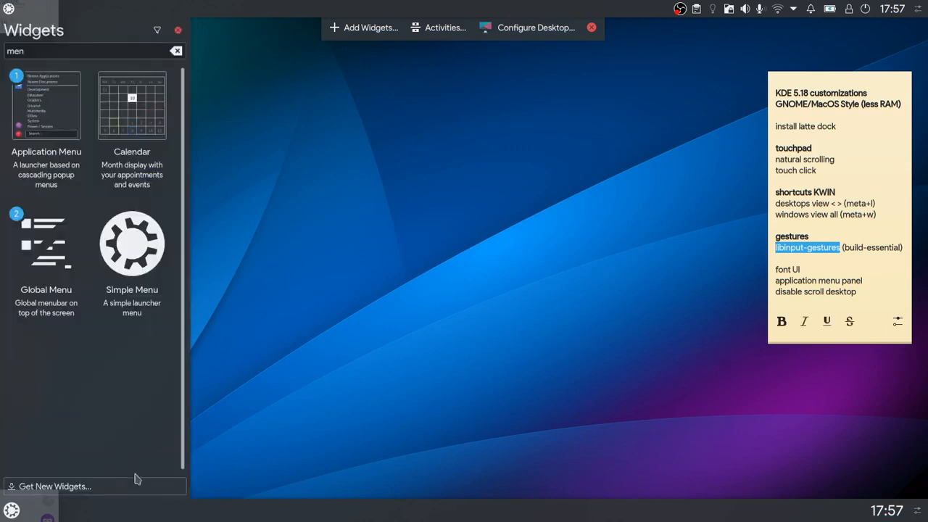
- Check the new panel's layout in edit mode, then close the widget list and leave desktop customization
right_click(174, 518)
left_click(224, 491)
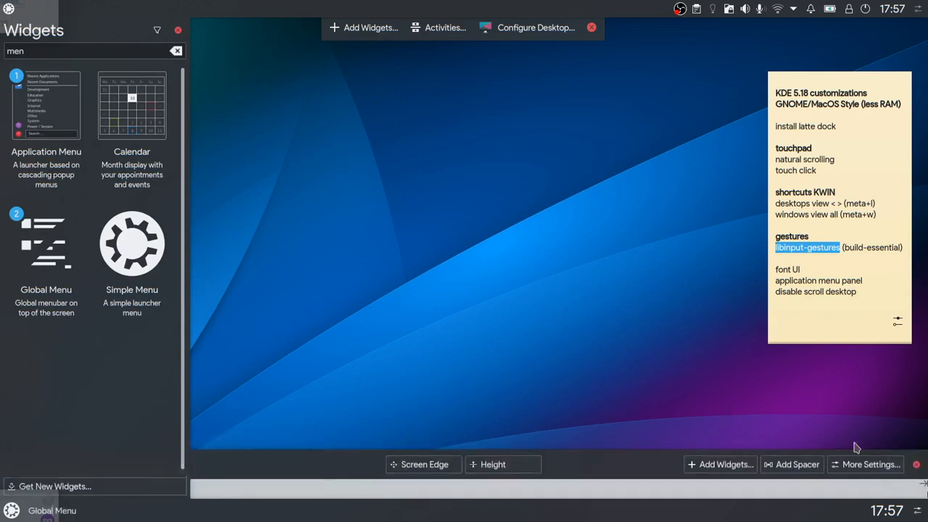
left_click(916, 463)
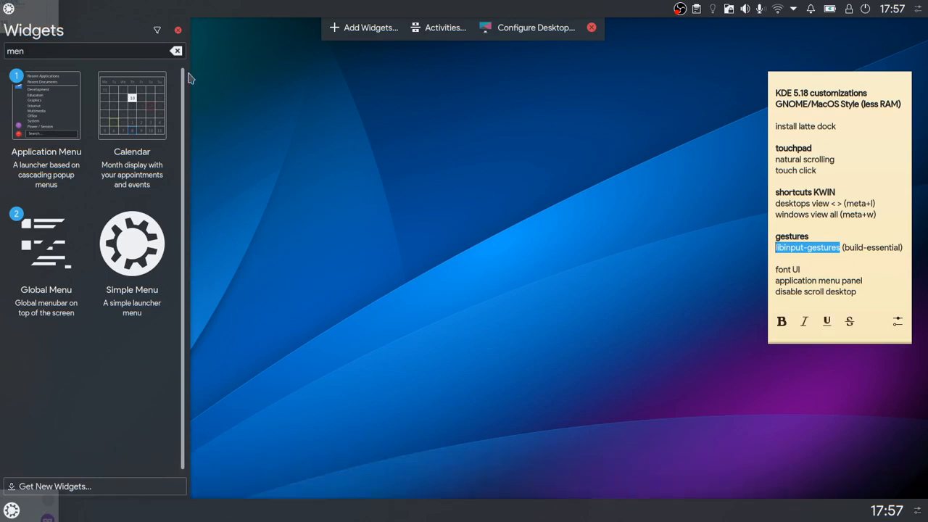
left_click(178, 30)
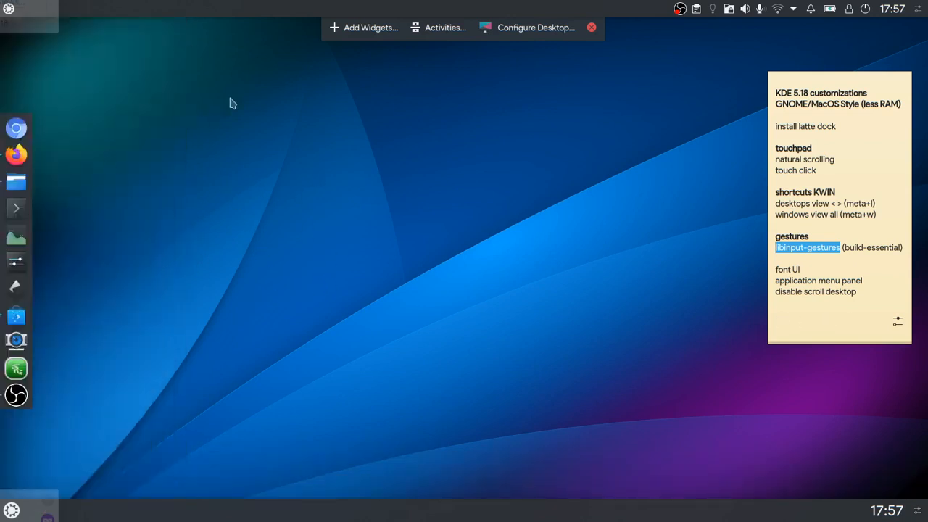
left_click(592, 28)
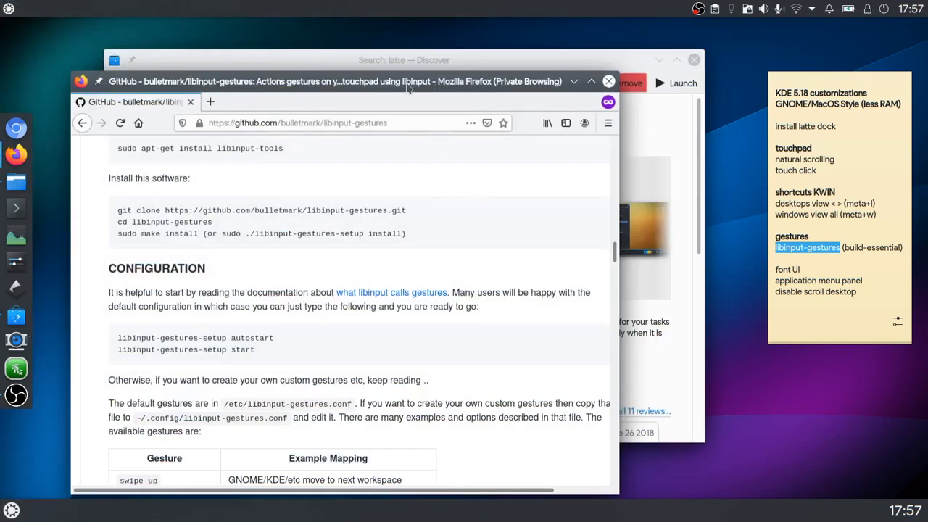
- Open a Konsole window over Discover to try the Global Menu, and briefly show the new panel's Application Menu
left_click_drag(406, 87, 426, 84)
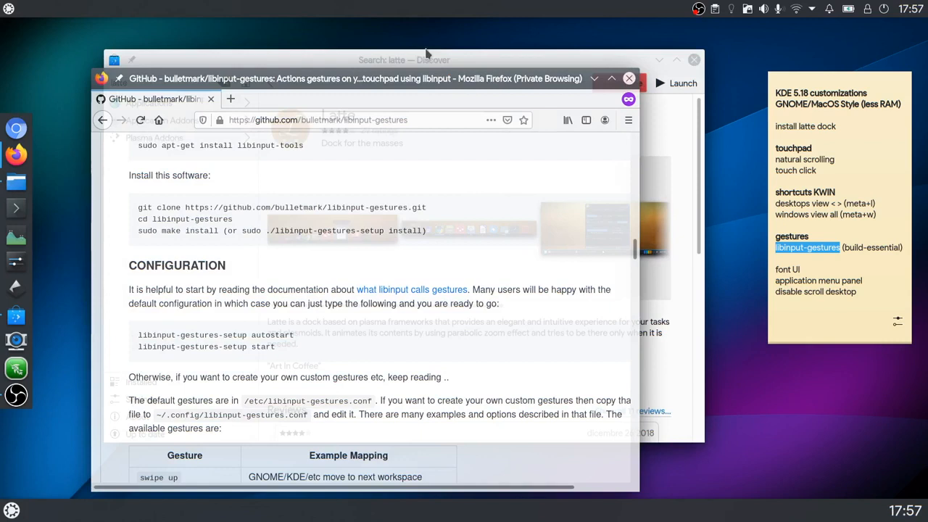
left_click(426, 61)
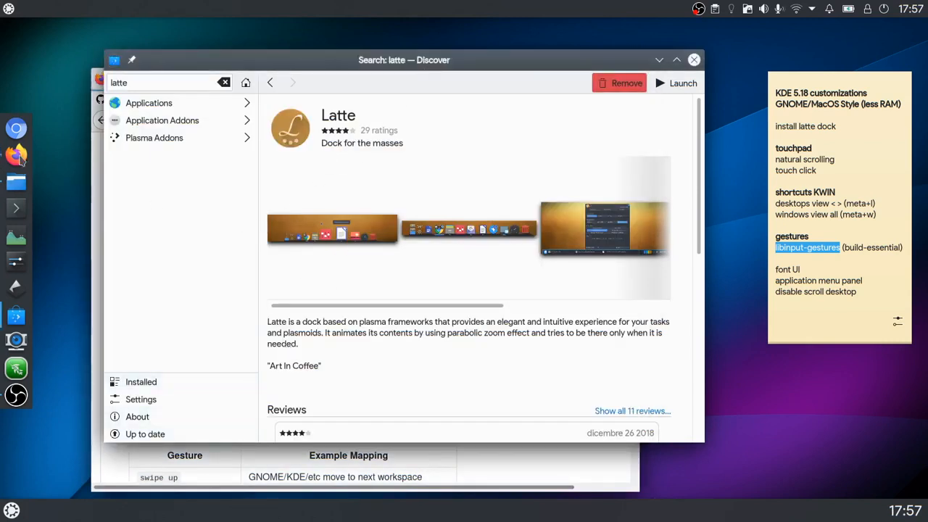
left_click(16, 207)
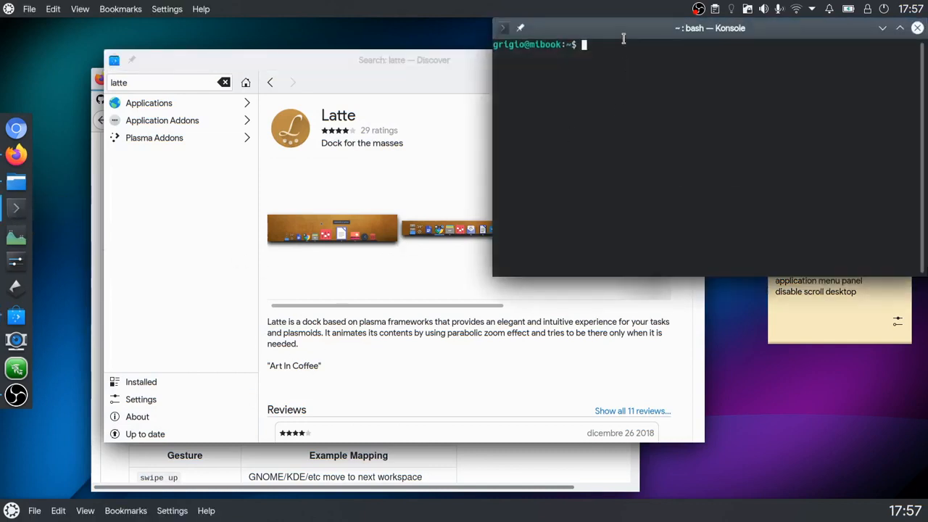
left_click_drag(625, 29, 347, 131)
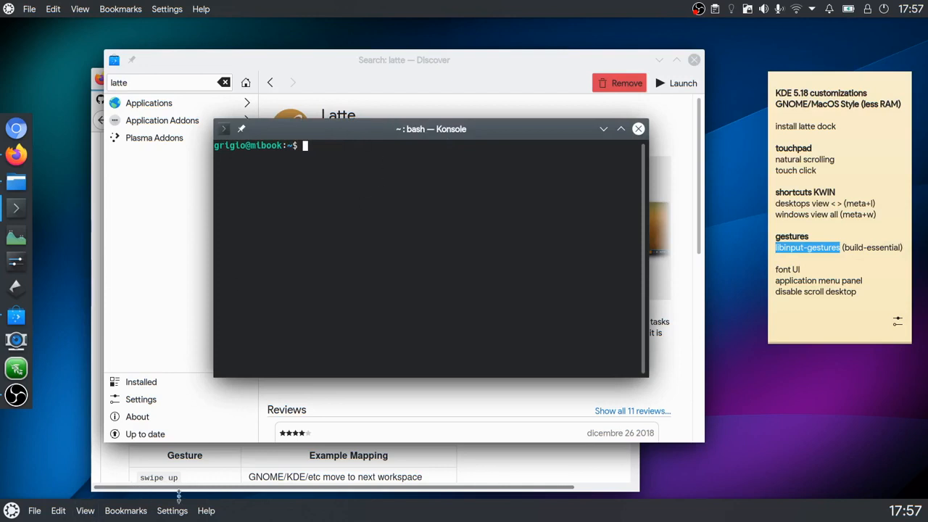
left_click(11, 510)
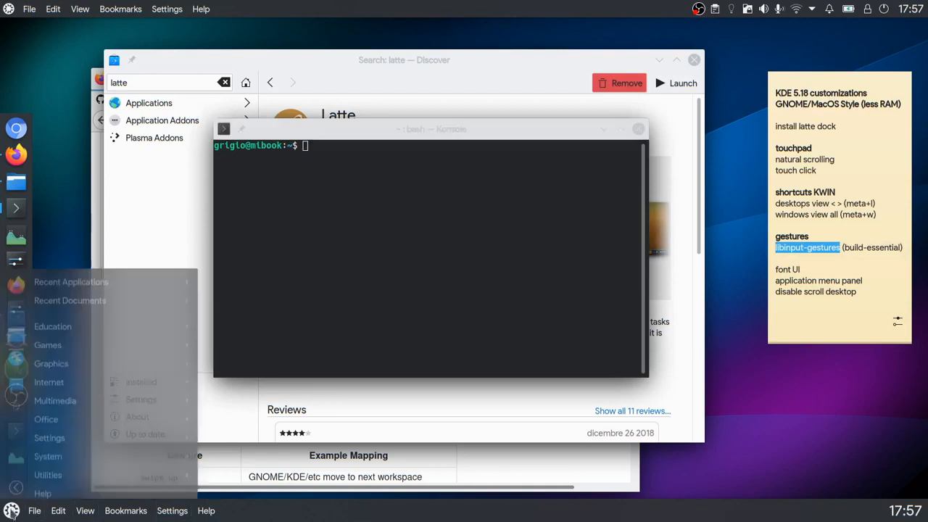
left_click(13, 514)
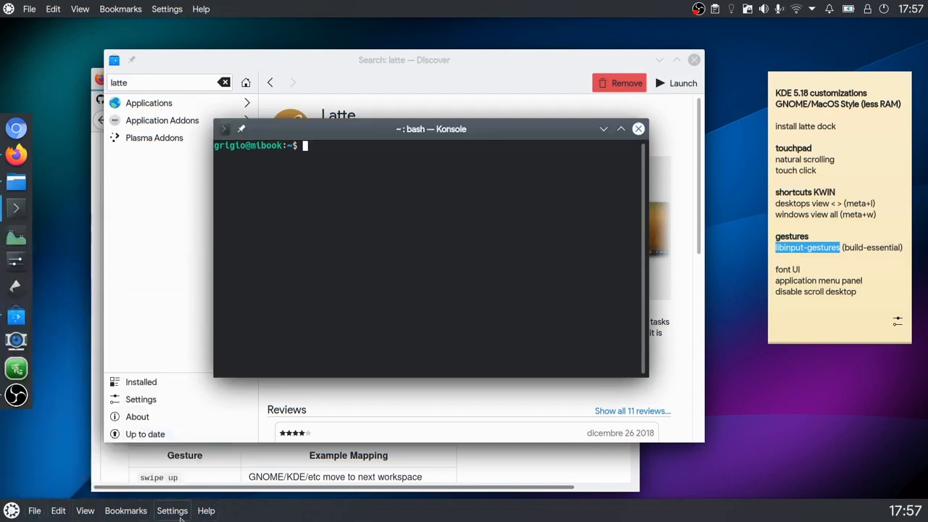
mouse_move(918, 515)
right_click(702, 512)
left_click(757, 490)
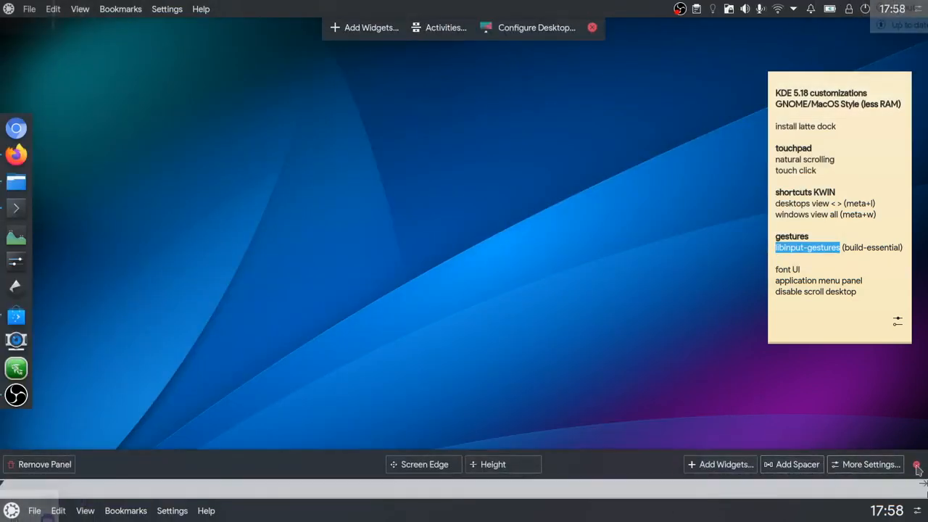
left_click(916, 466)
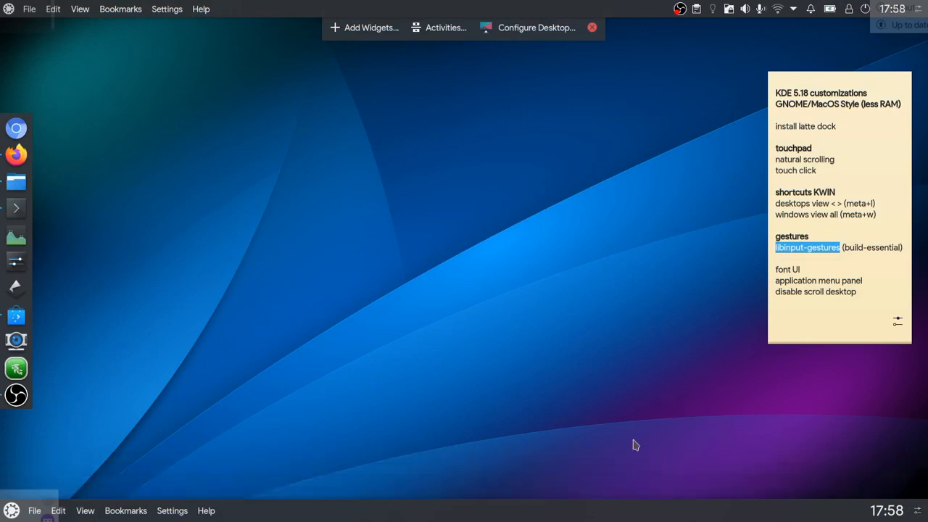
right_click(566, 516)
left_click(605, 493)
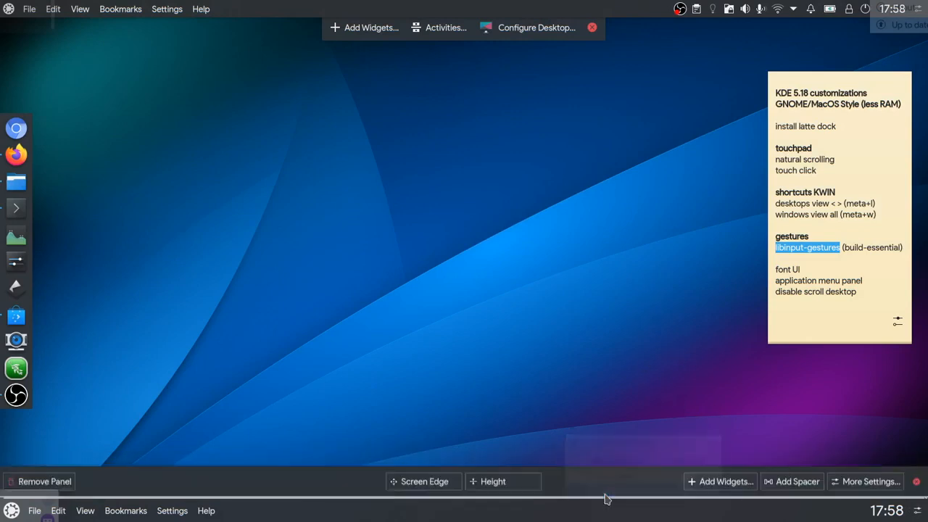
left_click(917, 465)
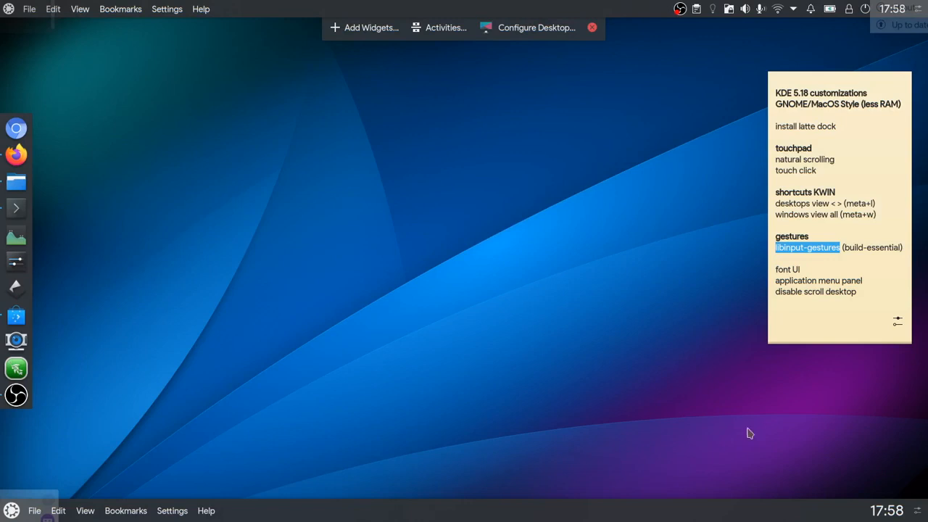
left_click(513, 219)
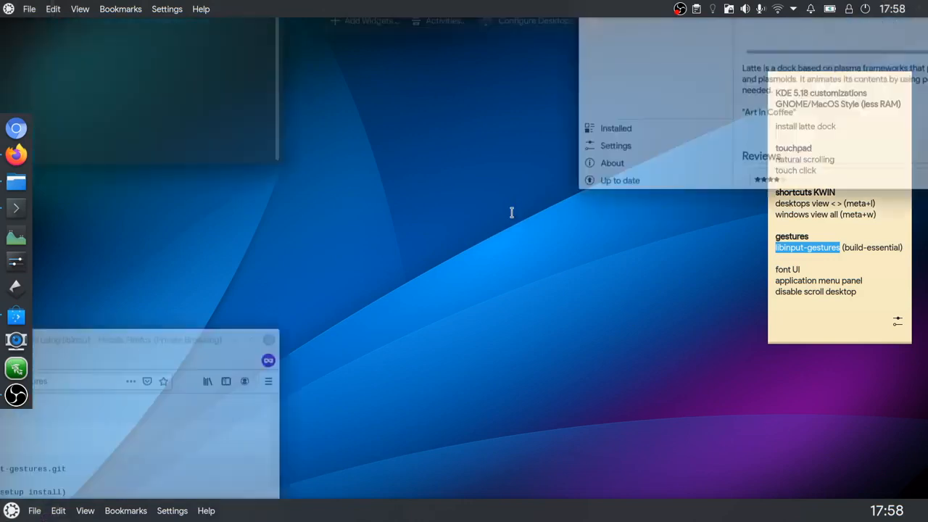
- Remove the new panel holding the Application Menu, Global Menu and clock, and leave desktop customization
right_click(740, 510)
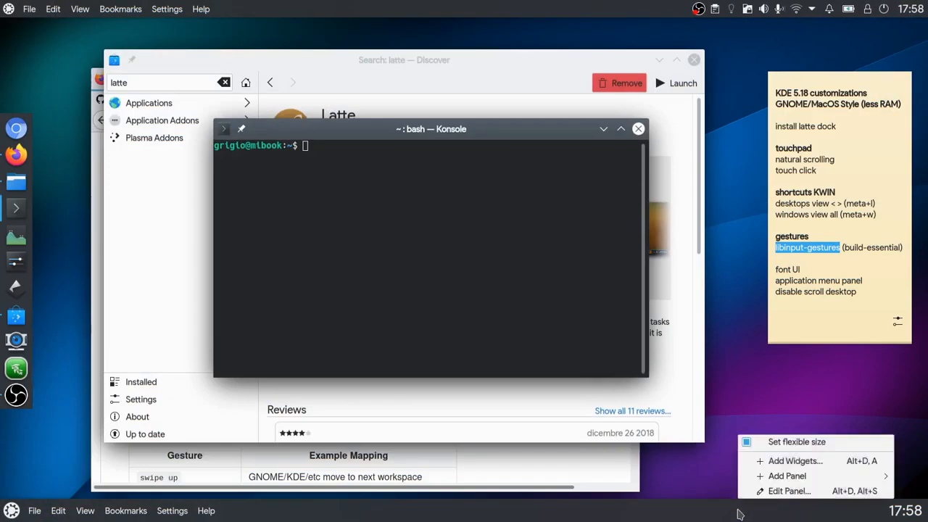
left_click(789, 491)
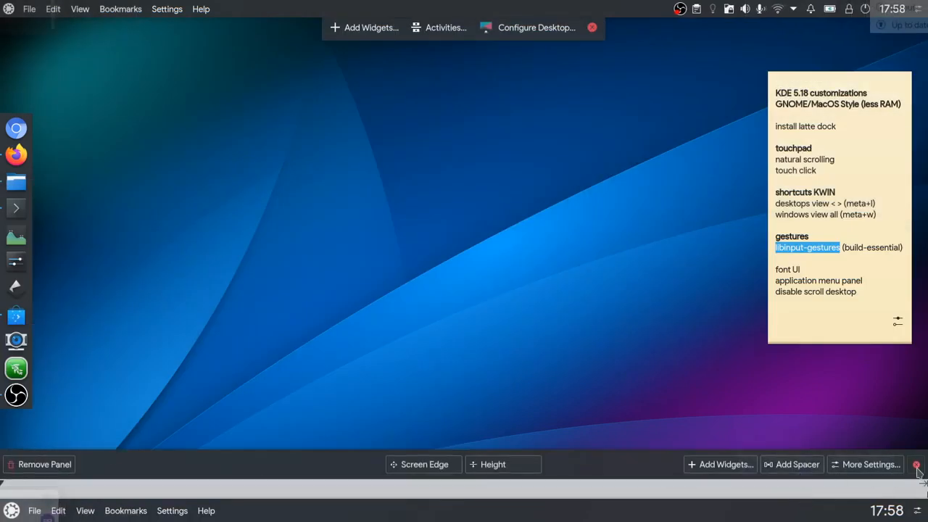
mouse_move(3, 493)
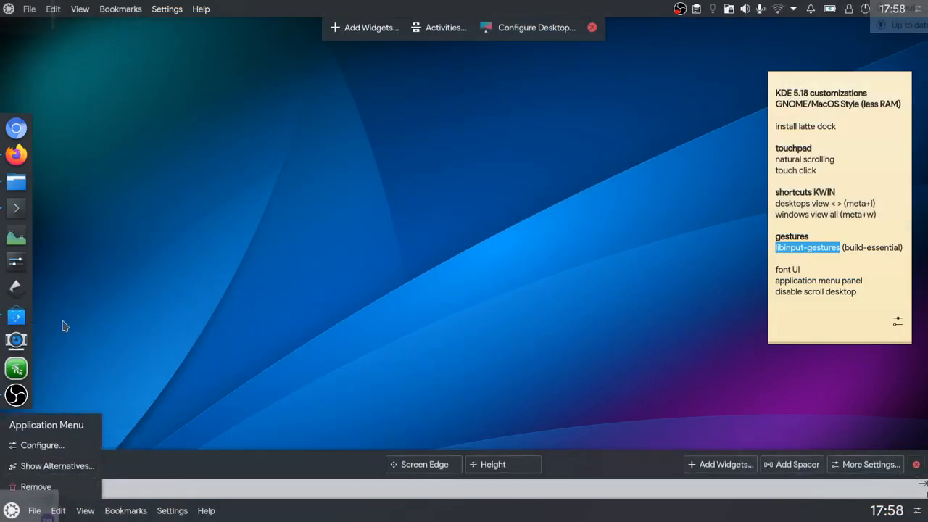
left_click(59, 464)
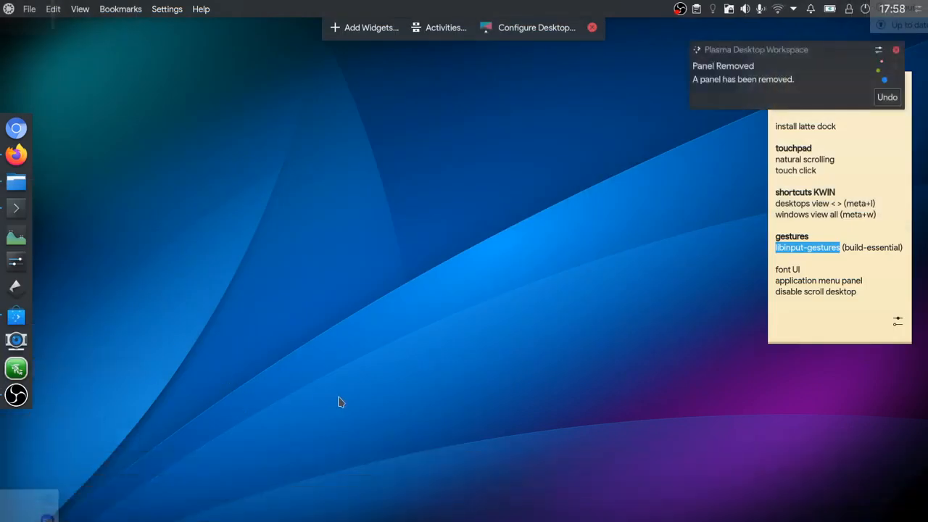
left_click(366, 383)
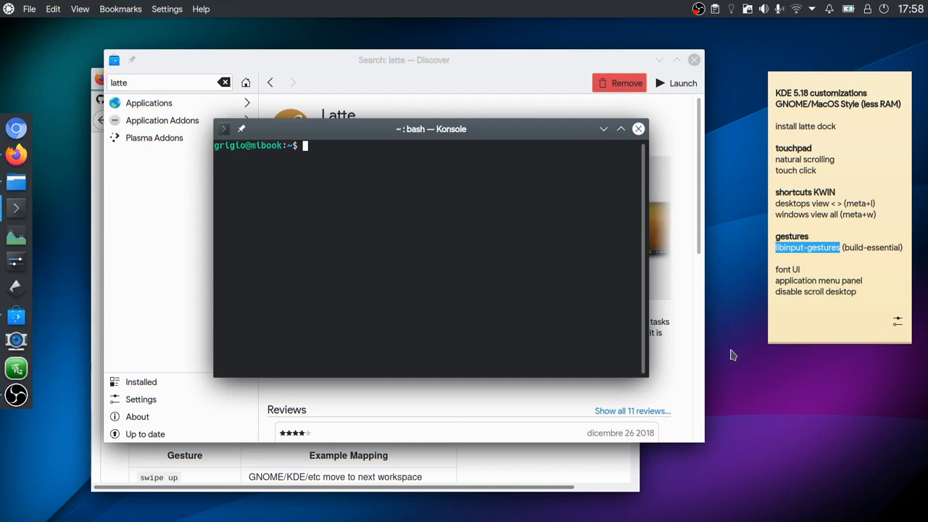
- Switch to the adjacent virtual desktop and back
key("ctrl+super+Right")
key("ctrl+super+Left")
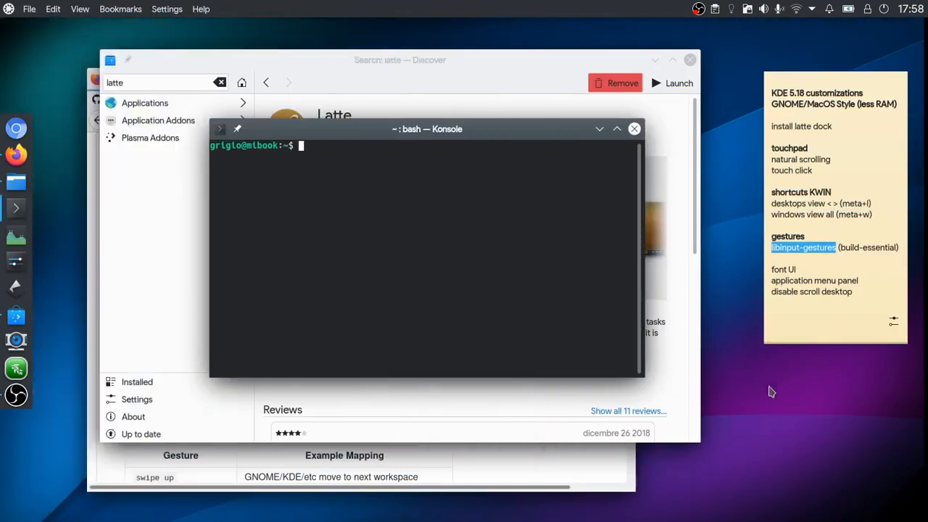
- Open the desktop configuration window, move it clear of the notes widget and show the Mouse Actions settings
right_click(733, 339)
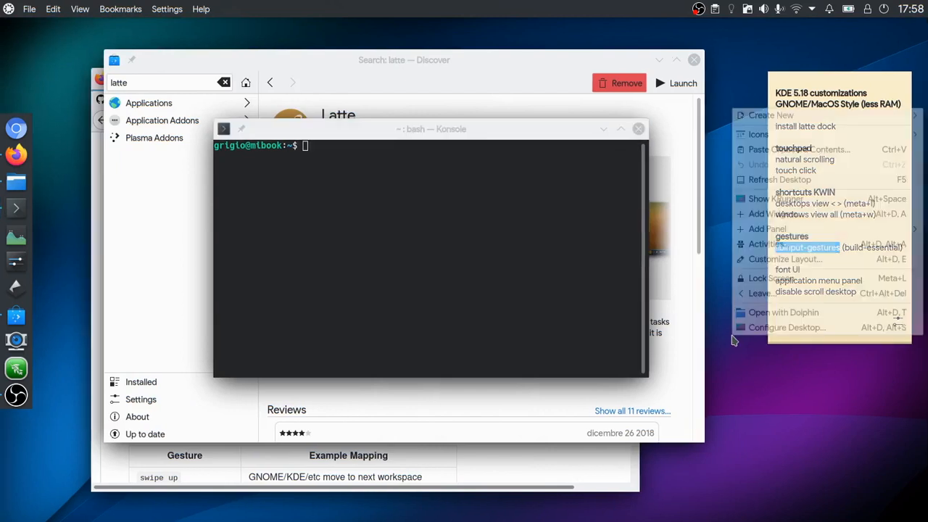
left_click(781, 332)
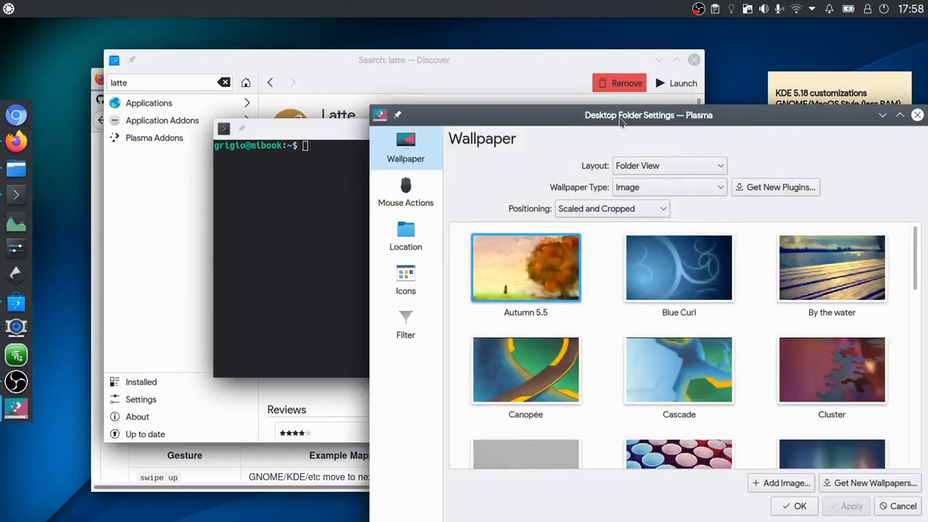
left_click_drag(621, 122, 348, 56)
left_click(138, 131)
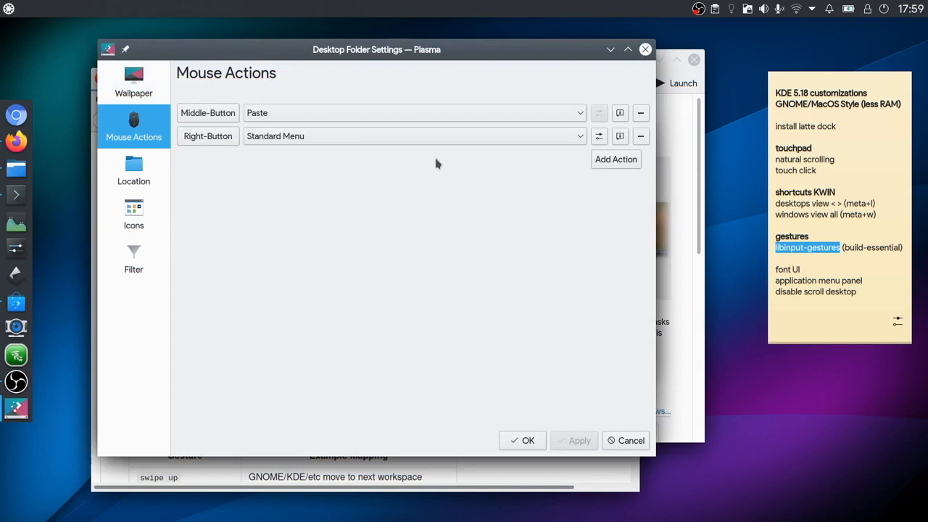
- Add a new mouse action for the desktop and assign Switch Desktop to it
left_click(632, 161)
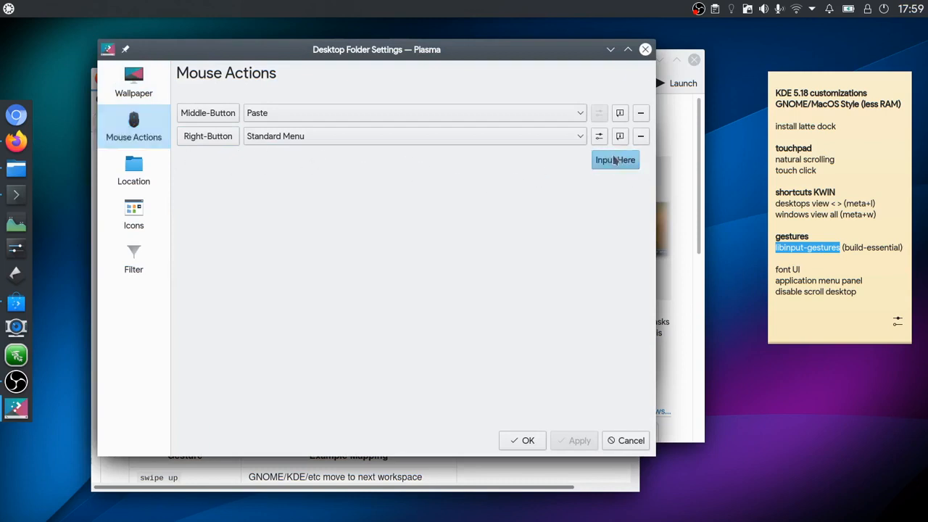
left_click(614, 160)
left_click(230, 164)
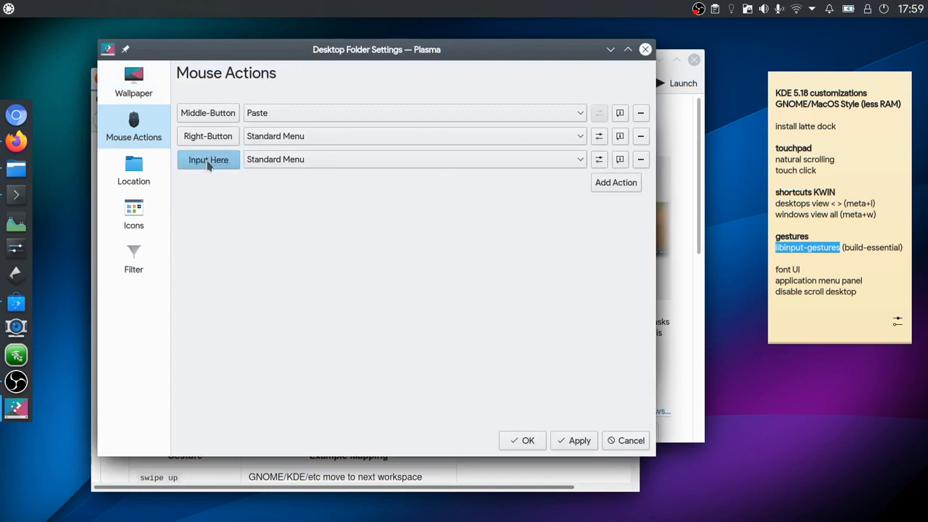
left_click(272, 161)
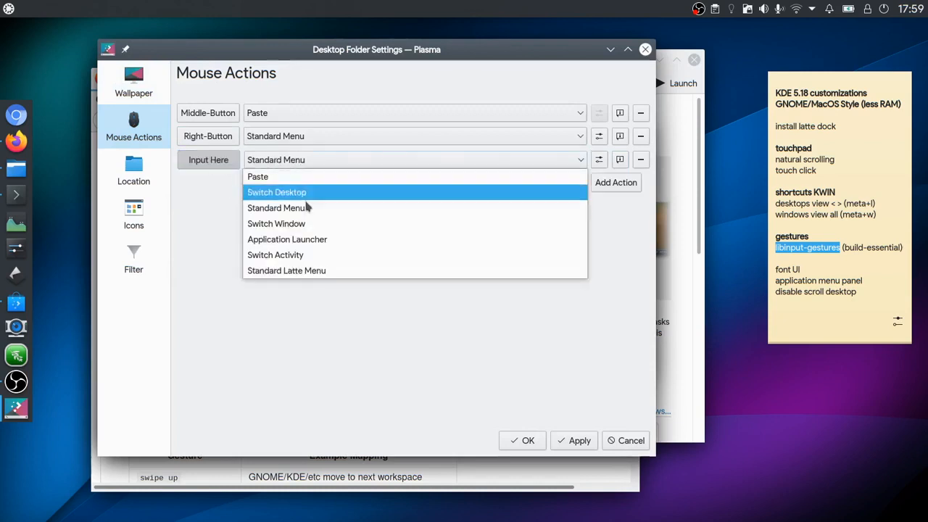
left_click(336, 194)
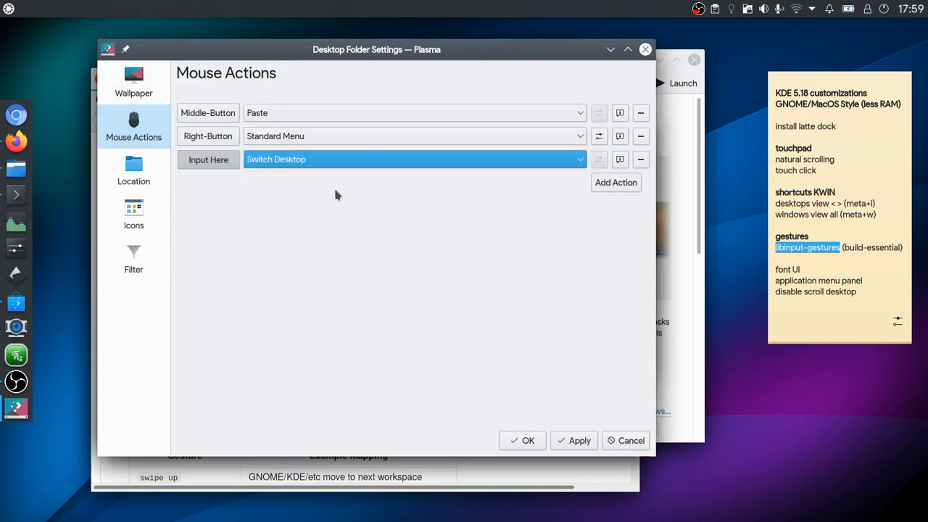
- Remove the Switch Desktop mouse action, then apply the changes and close the desktop settings
left_click(640, 160)
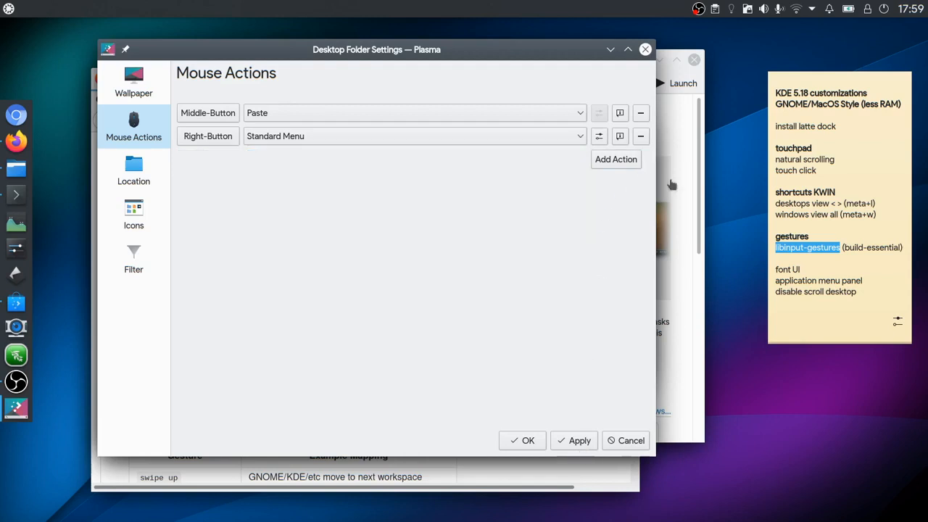
left_click(577, 441)
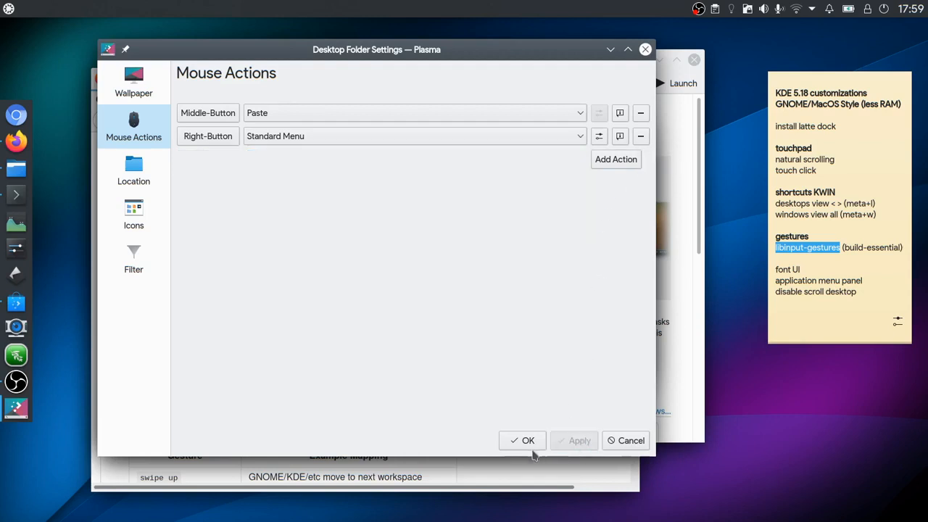
left_click(528, 442)
- Enter "se" at the Konsole prompt, then view all open windows in the overview and return to Konsole
key("ctrl+alt+t")
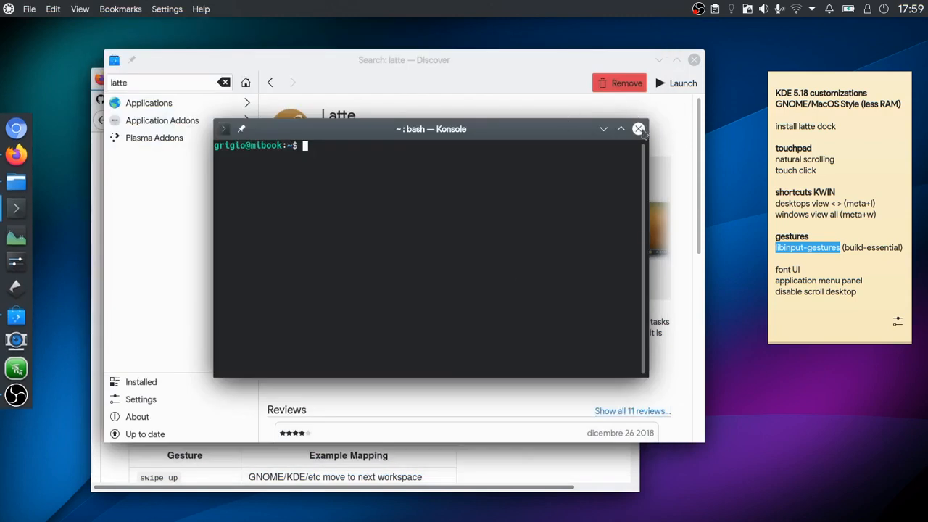
key("alt+at")
type("se")
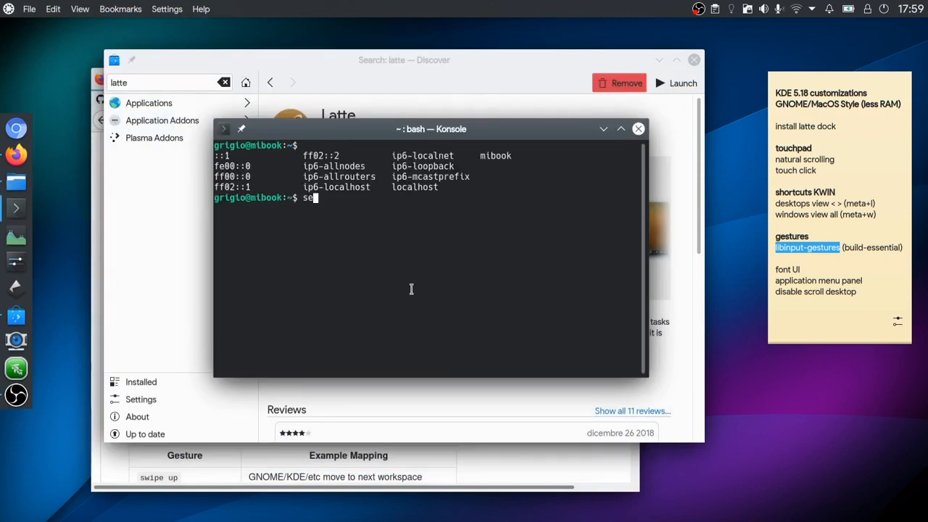
key("super+w")
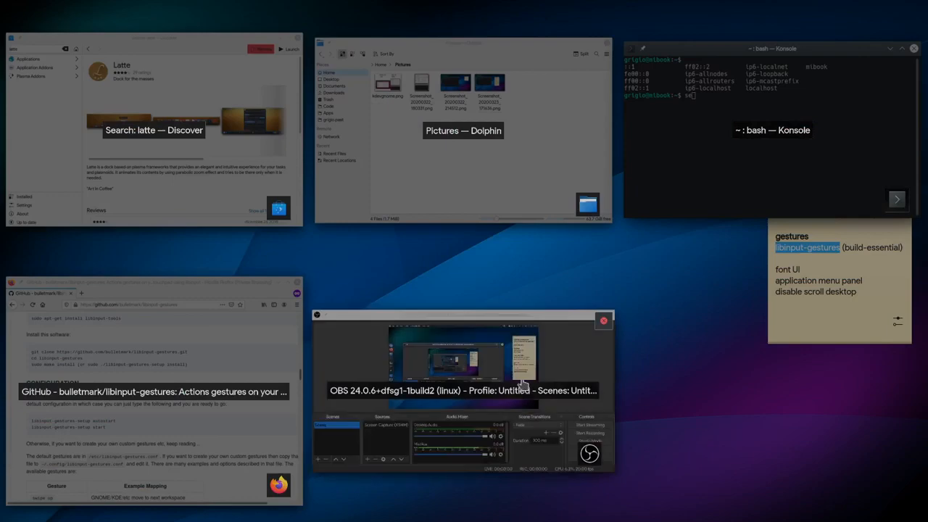
left_click(700, 118)
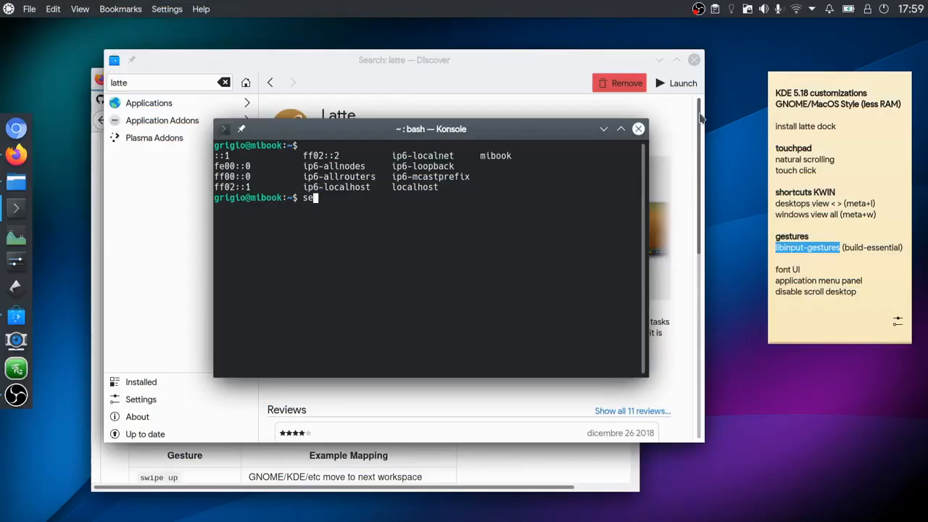
- Move the Discover window to the first virtual desktop in the desktop grid and switch to that desktop
key("super+l")
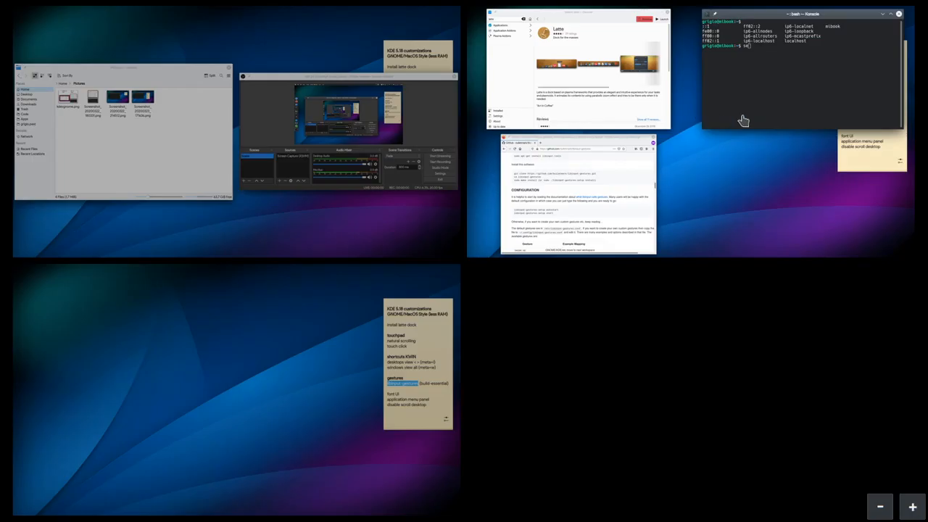
left_click(742, 120)
key("super+l")
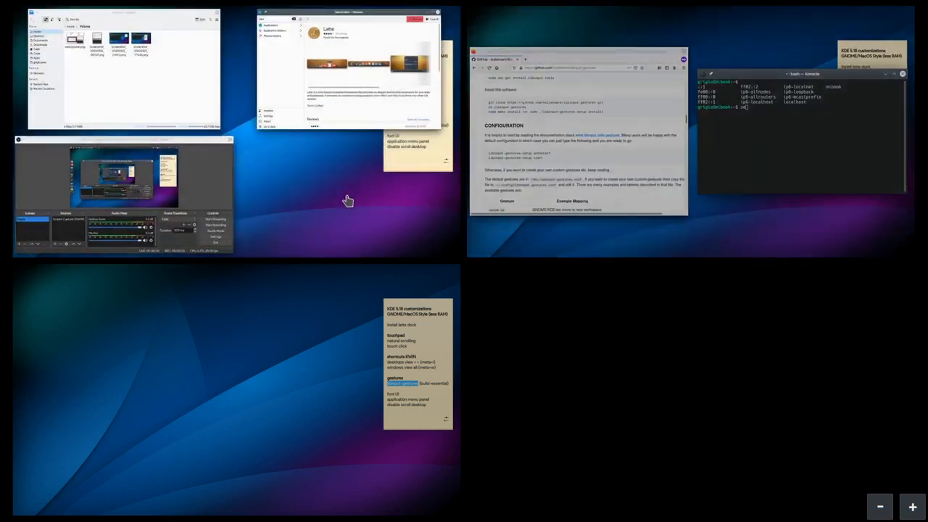
left_click(348, 201)
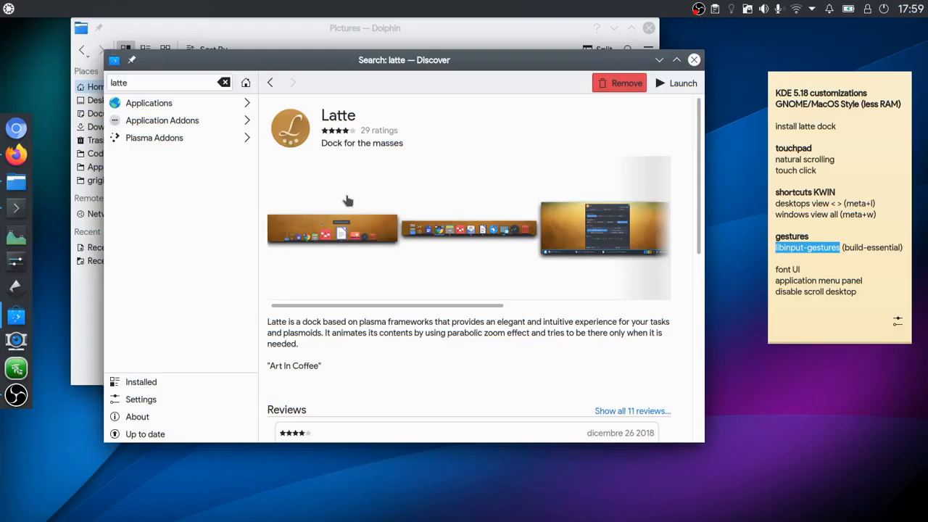
- Switch back to the second virtual desktop through the desktop grid and shift the Konsole window sideways over Firefox
key("super+l")
left_click(793, 51)
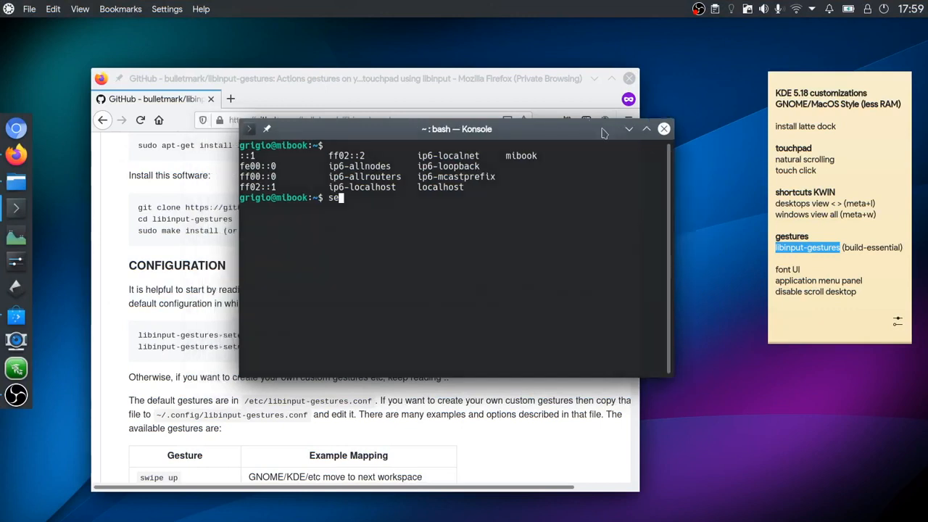
left_click_drag(547, 132, 603, 132)
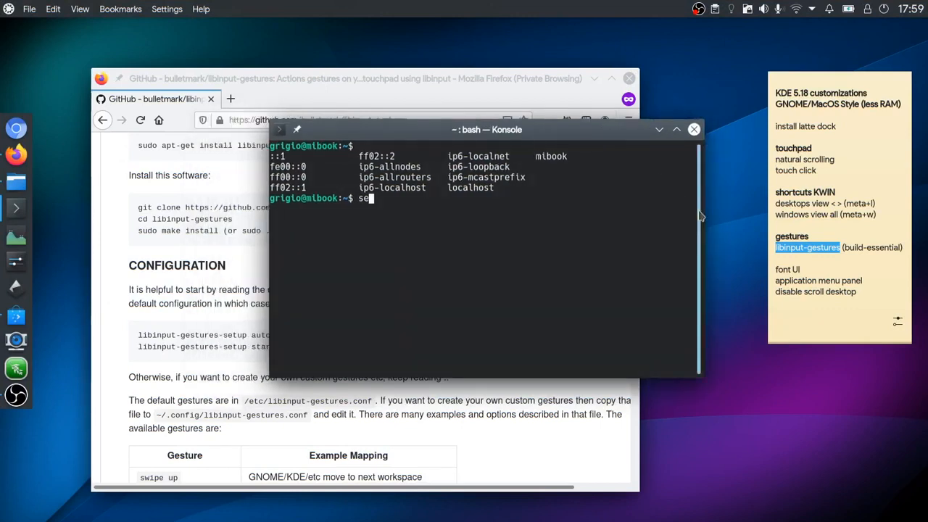